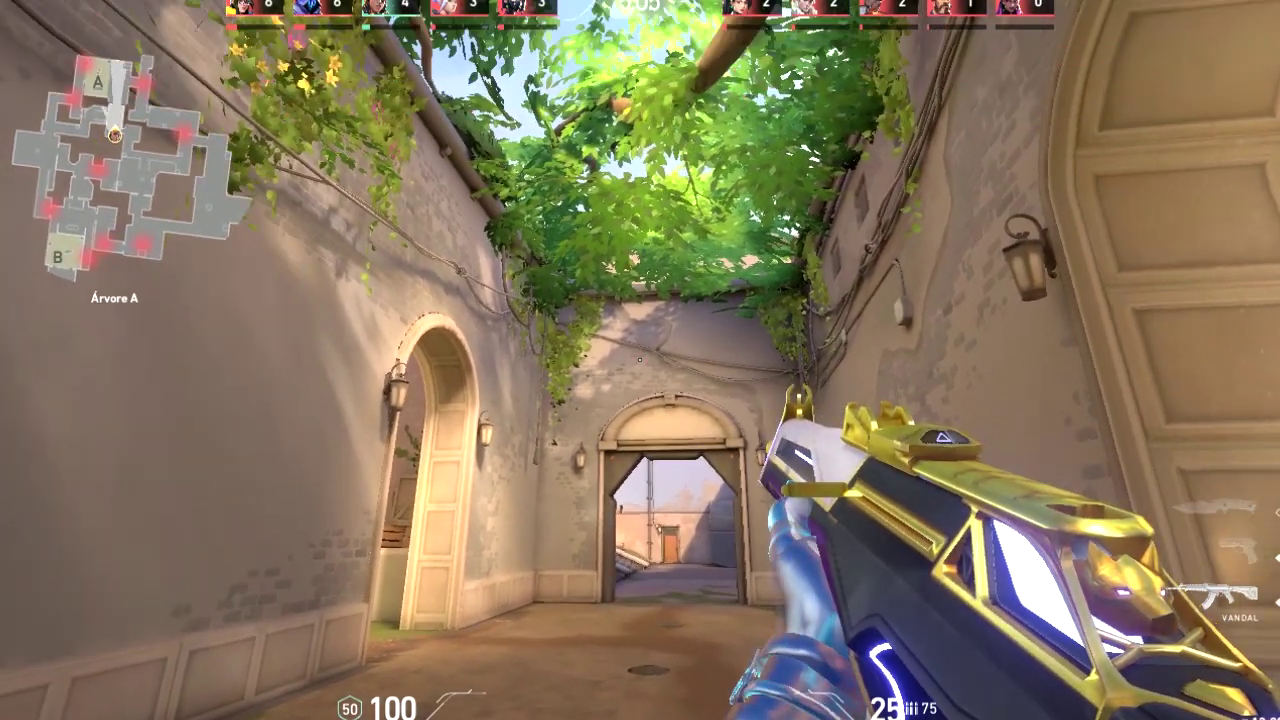
key(w)
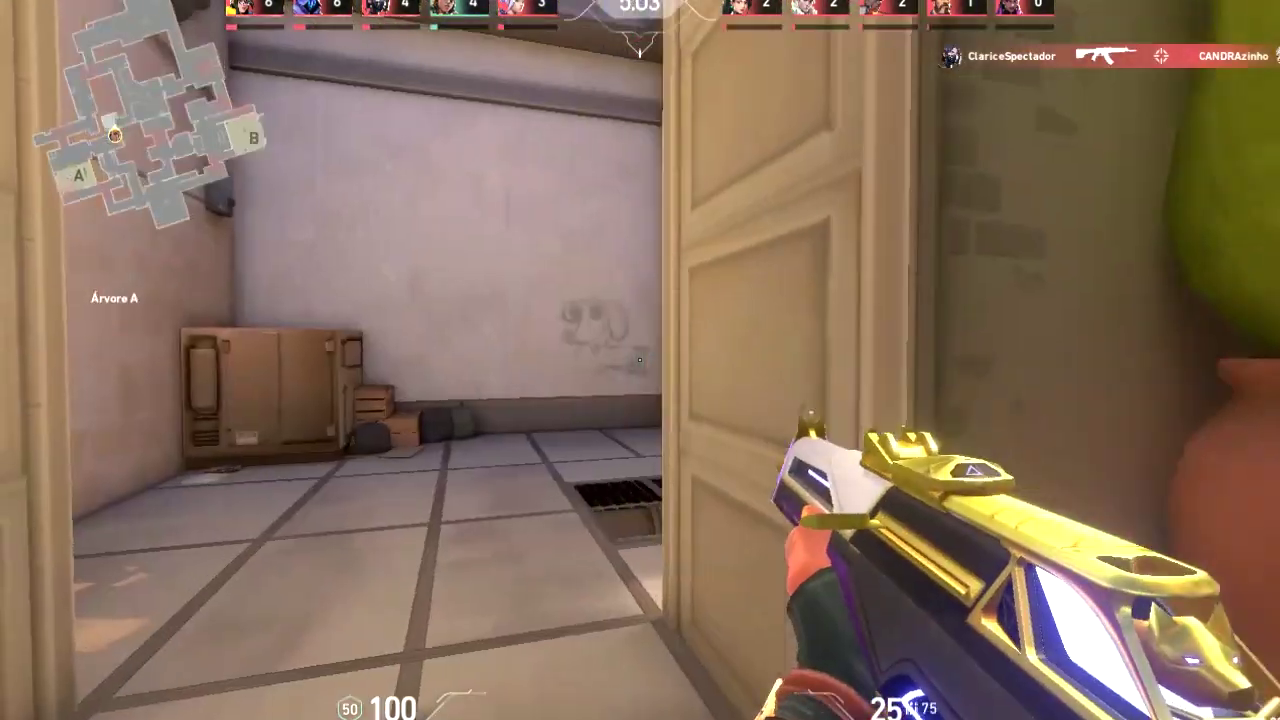
key(w)
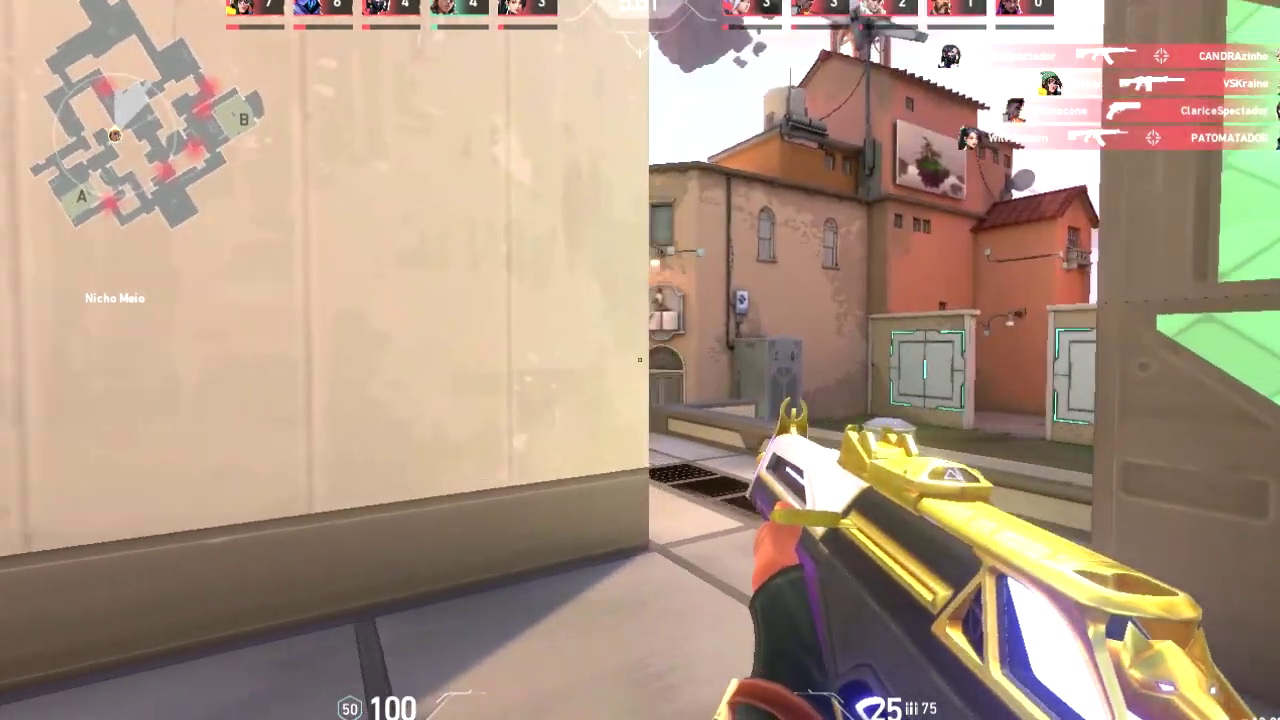
key(w)
click(639, 359)
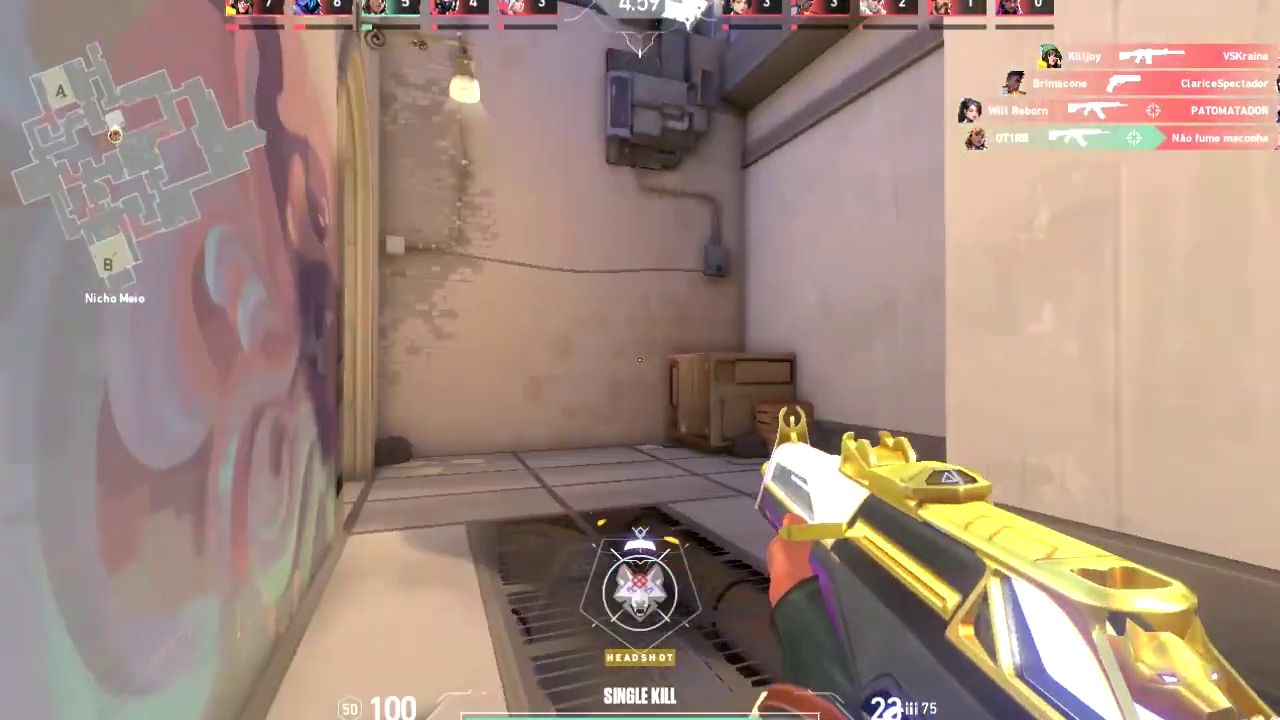
key(w)
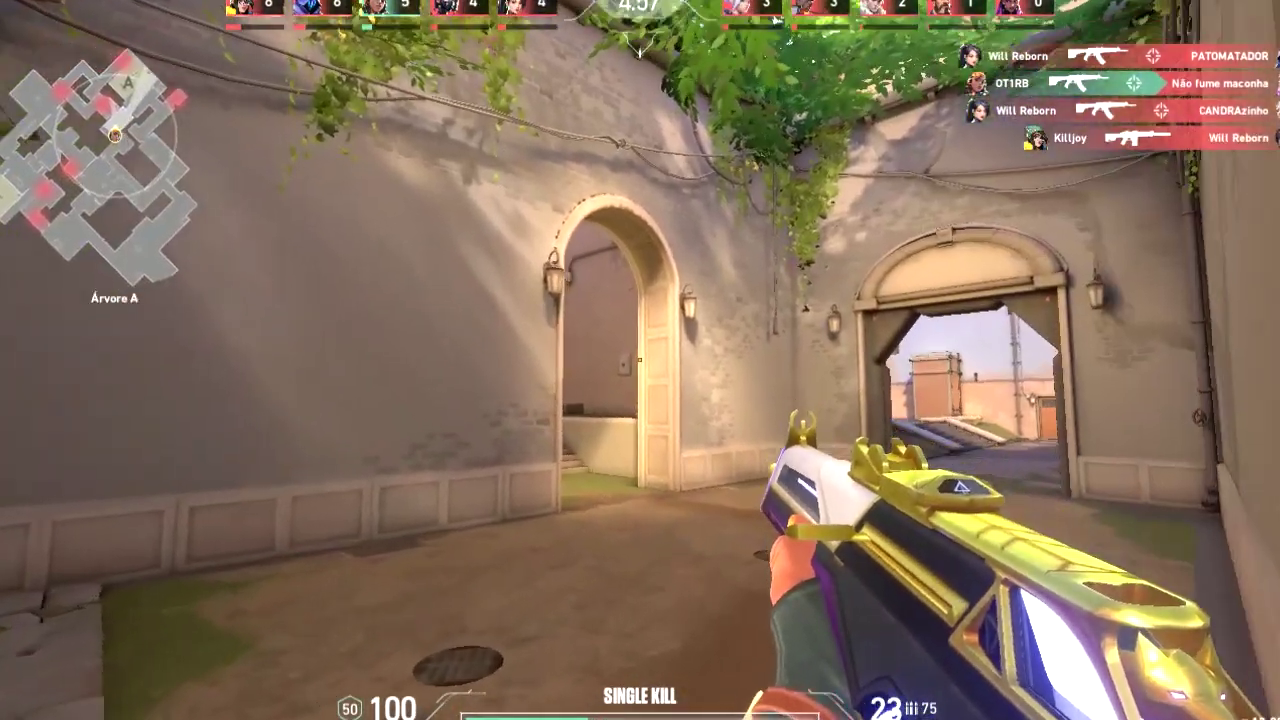
key(w)
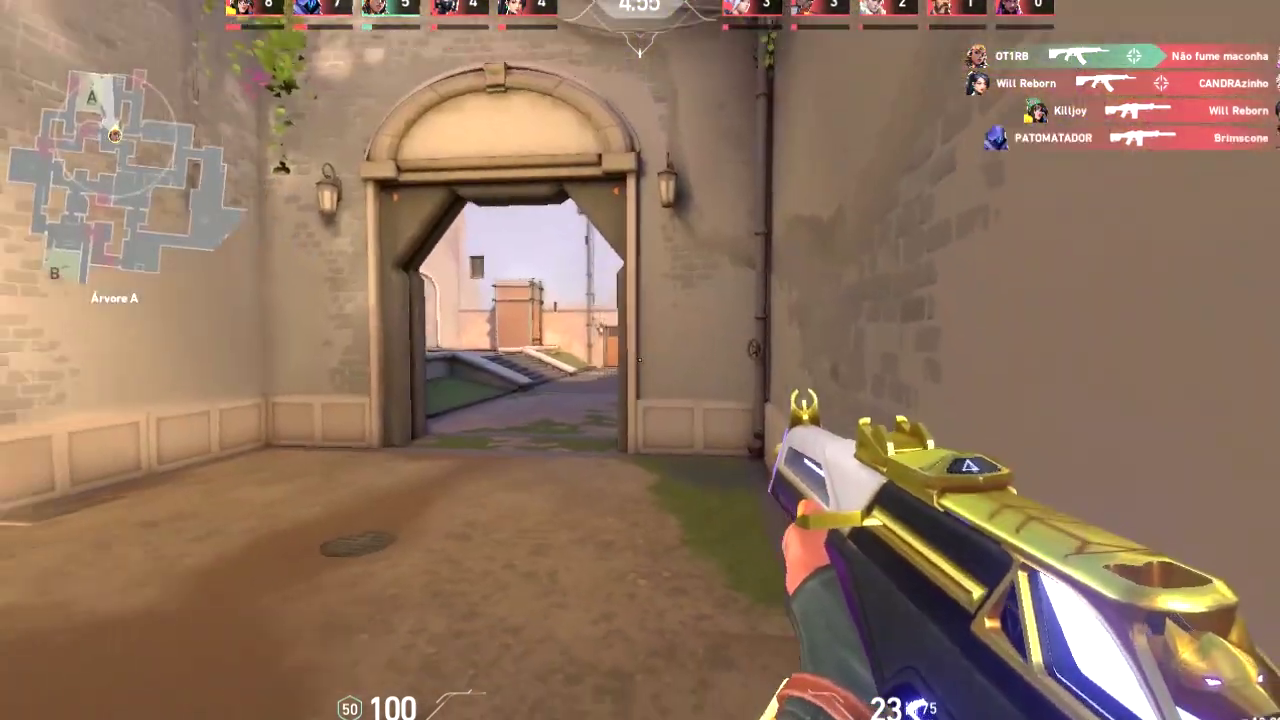
key(w)
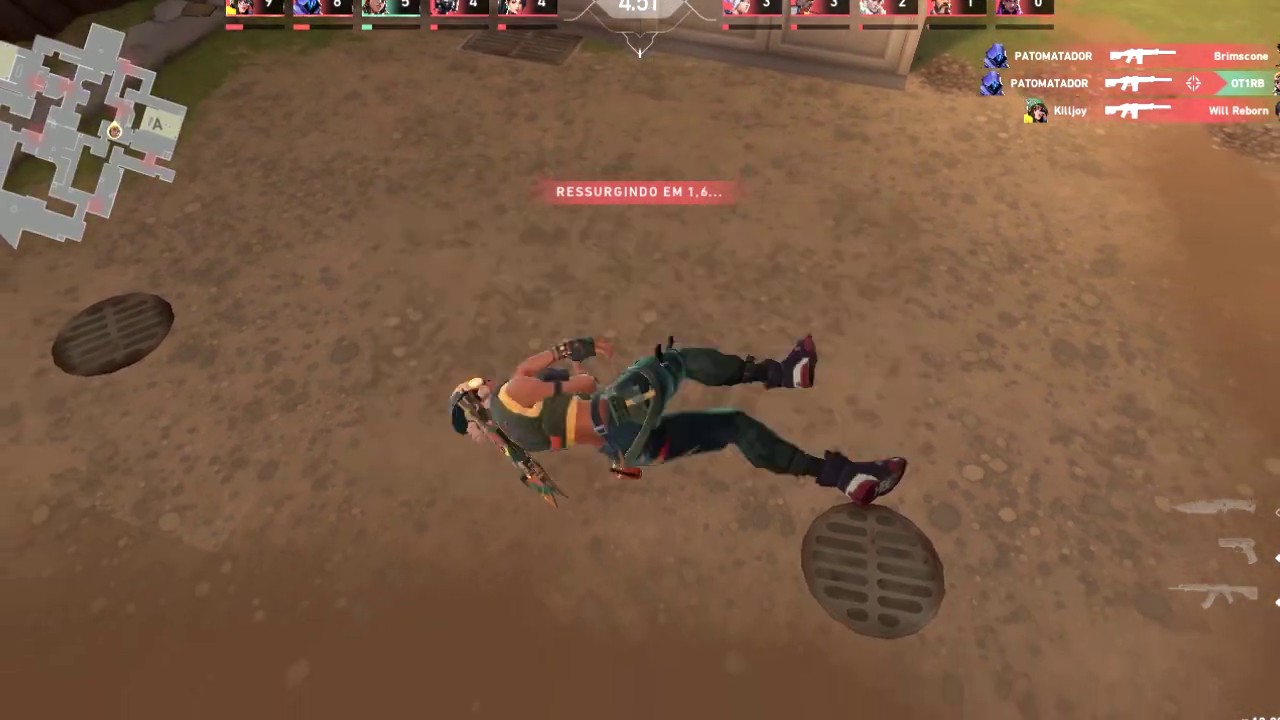
key(Tab)
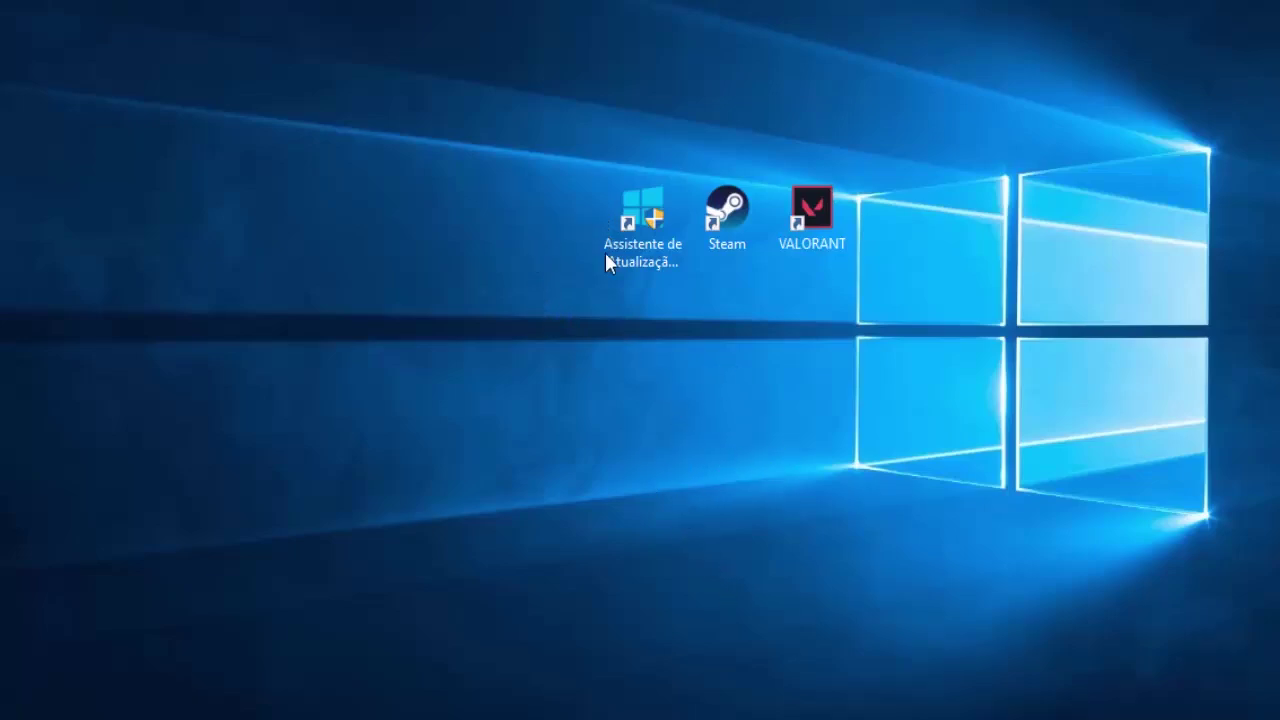
drag(537, 230, 897, 219)
click(728, 212)
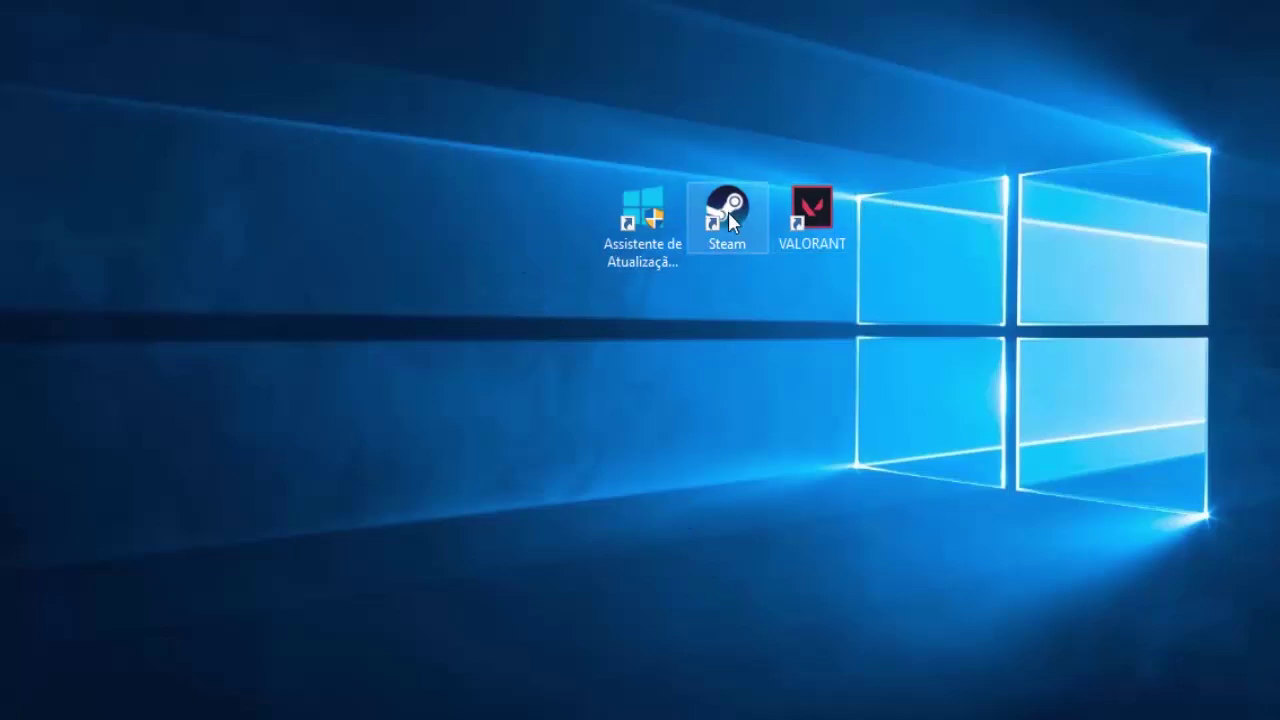
key(Left)
click(825, 252)
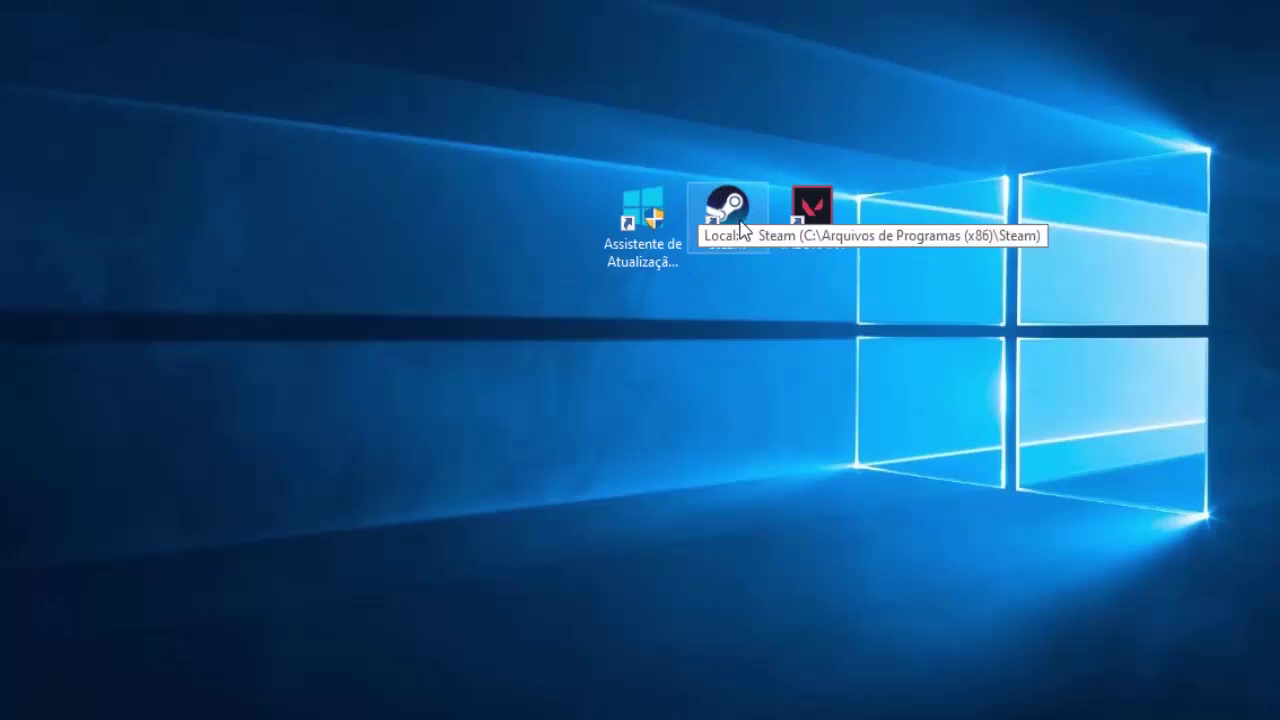
- Run the Windows 10 Update Assistant from the desktop to check the Windows version, and exit it
click(658, 210)
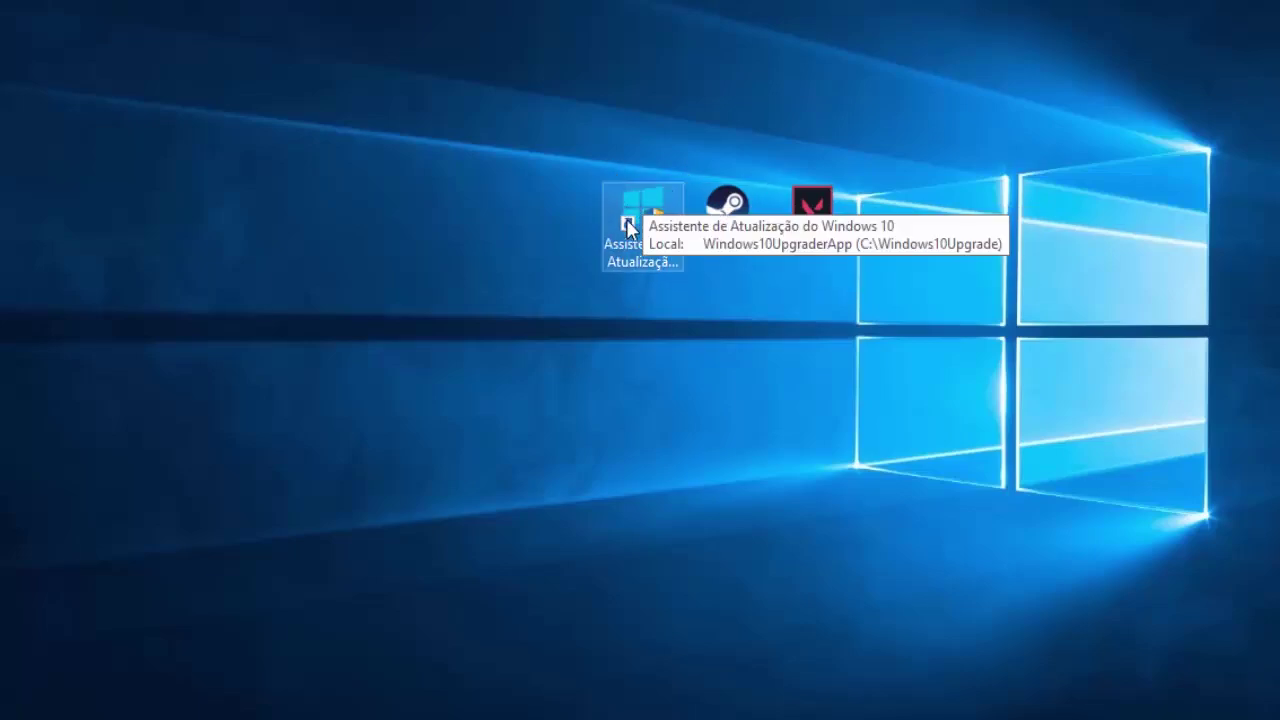
click(636, 218)
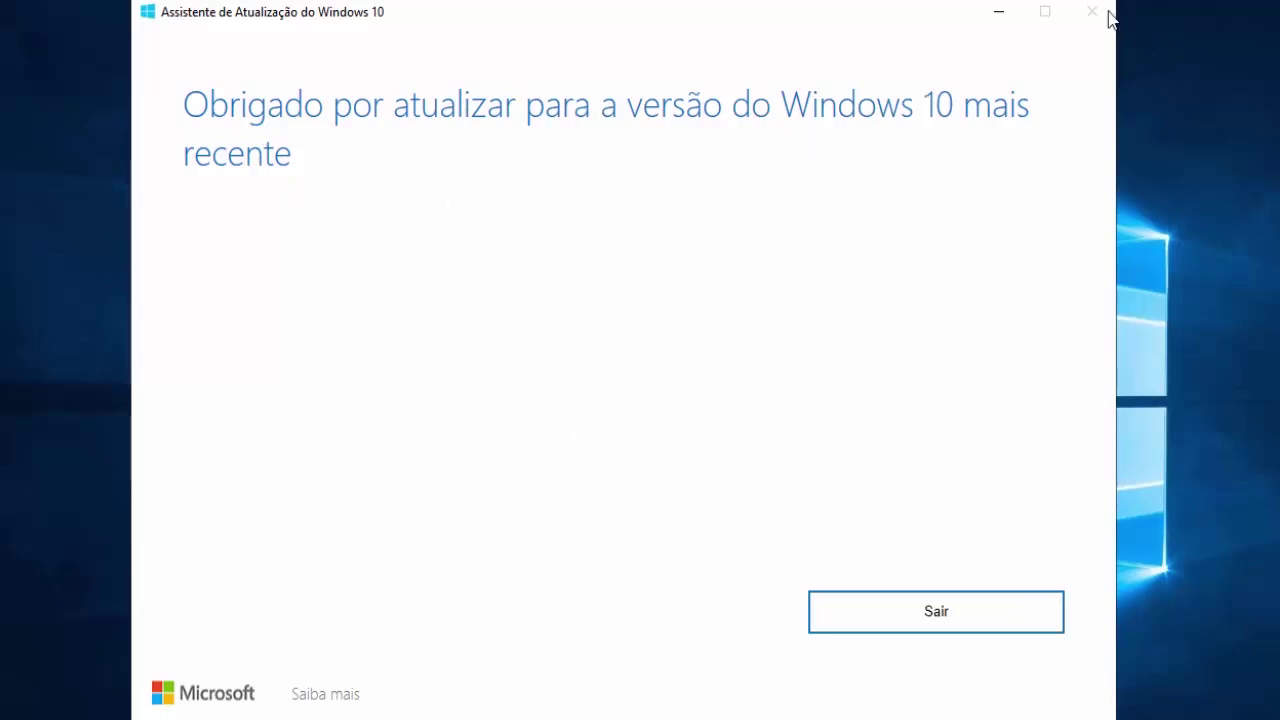
click(960, 608)
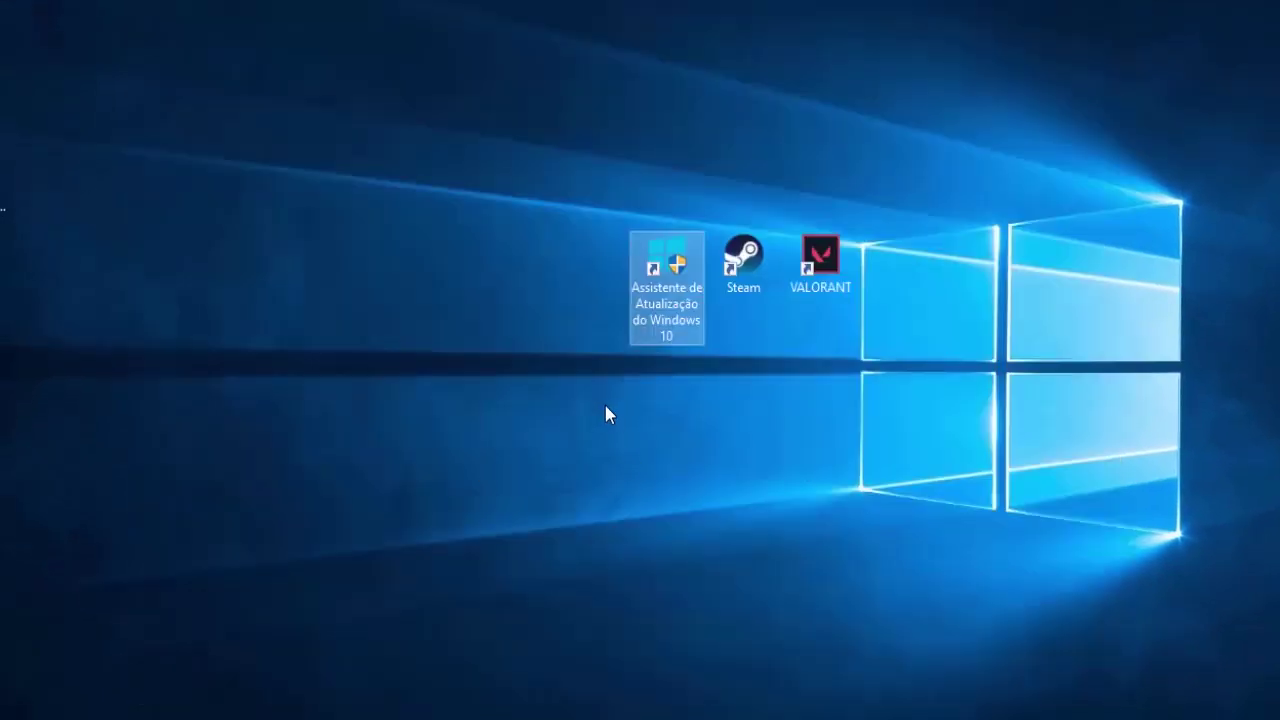
click(592, 482)
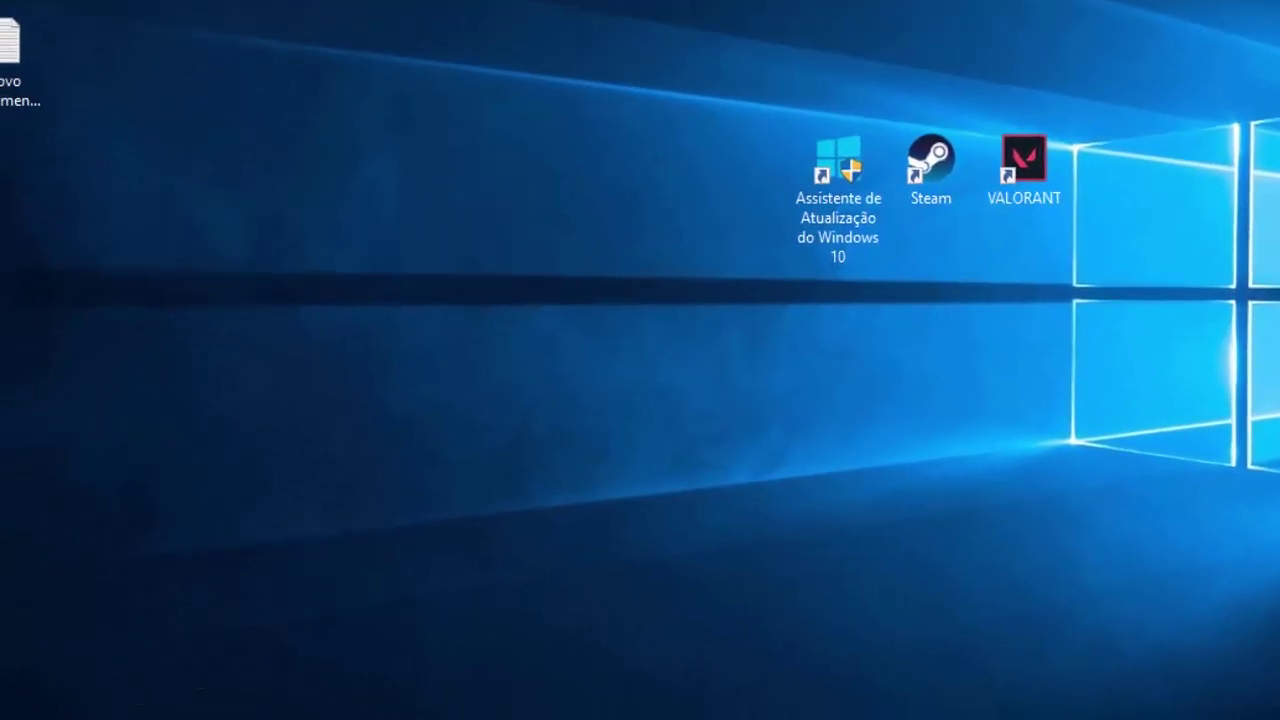
- Search Windows for "update", open the Windows Update settings and check for updates
key(super)
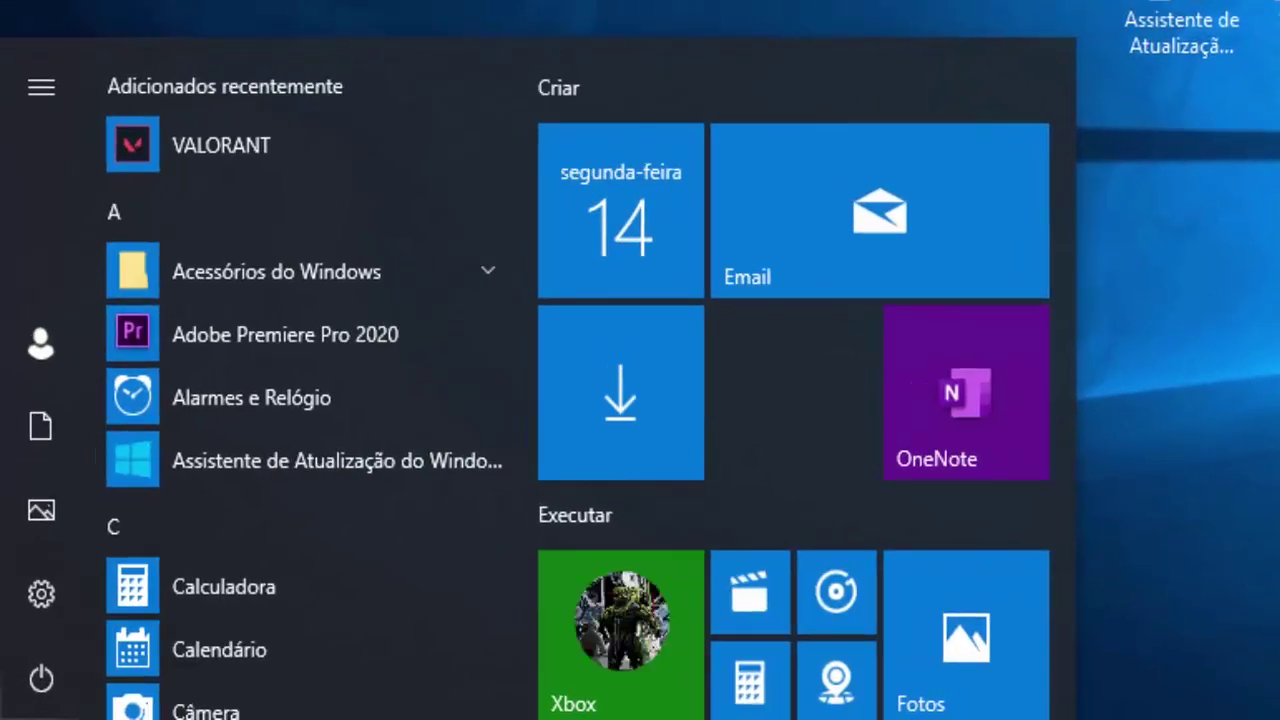
text(update)
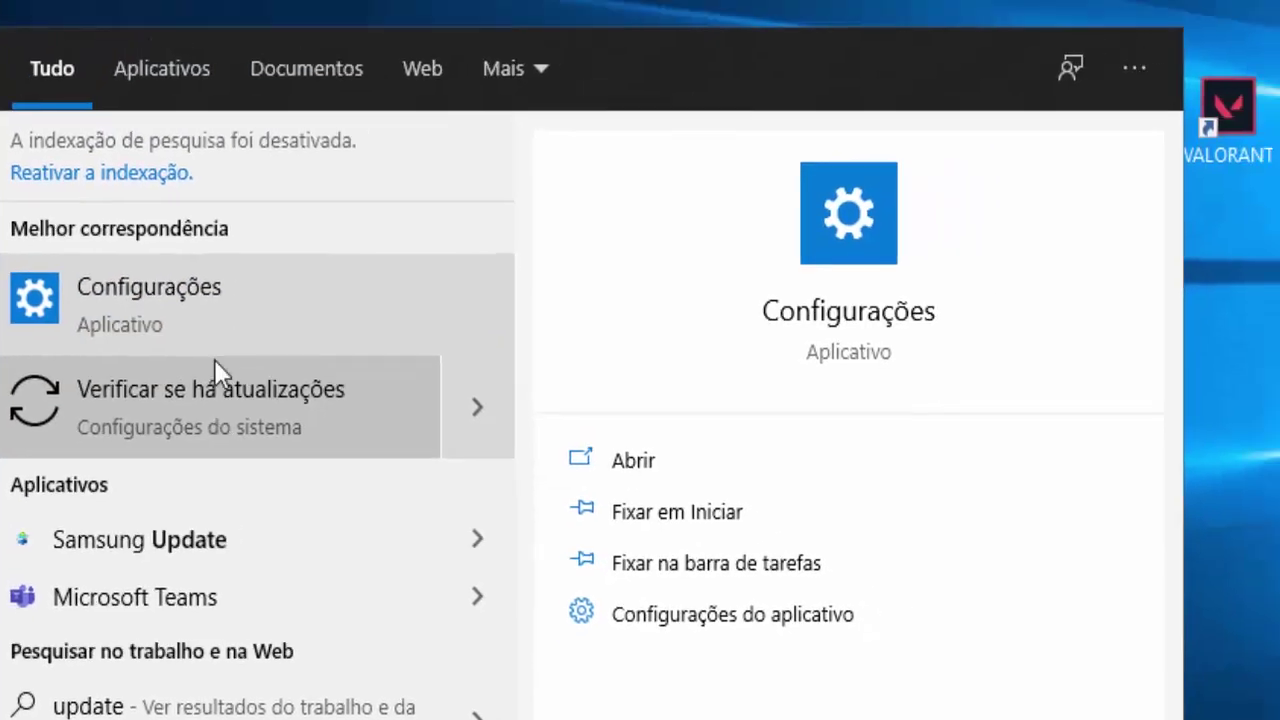
click(214, 362)
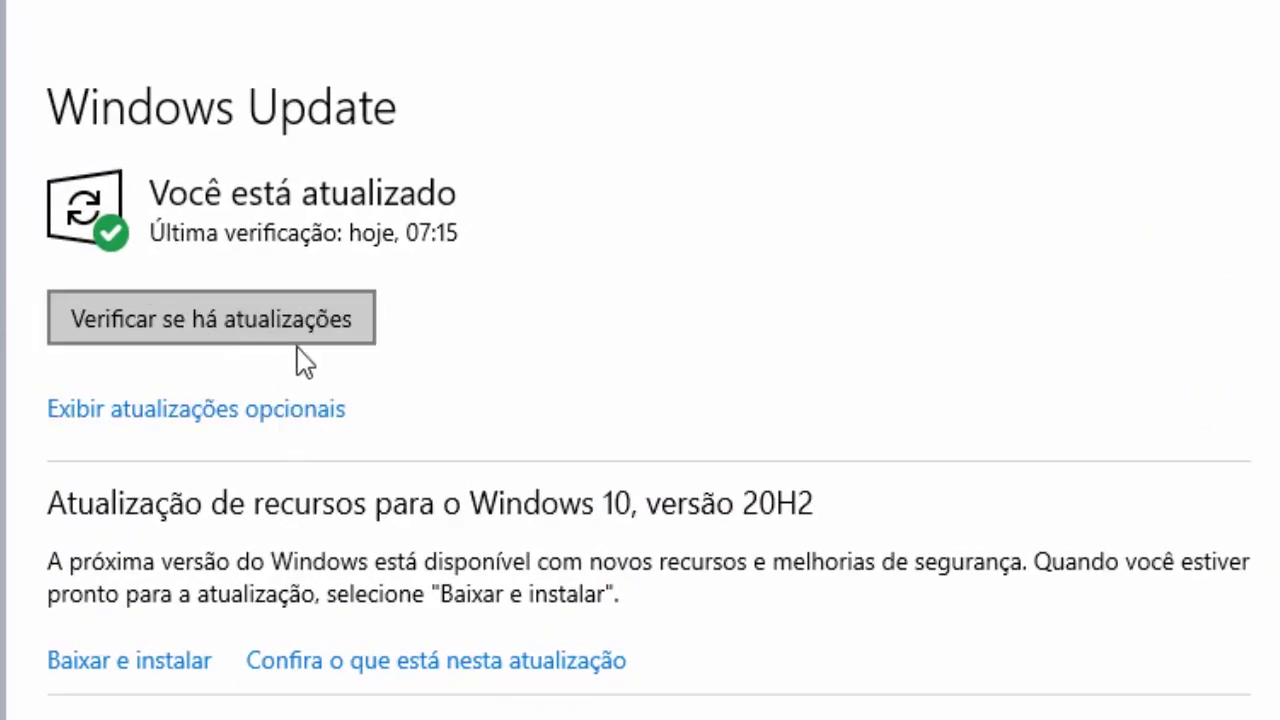
click(205, 320)
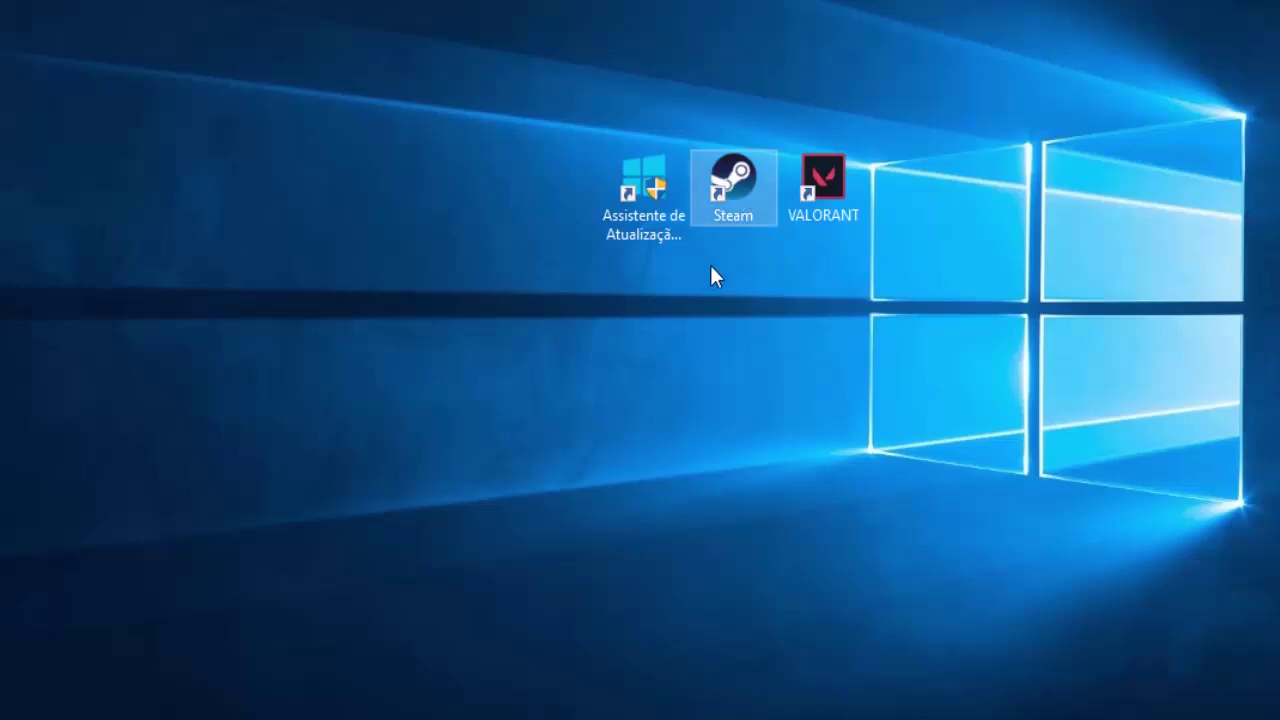
- Launch Steam from the desktop and show the game library
mouse_move(740, 236)
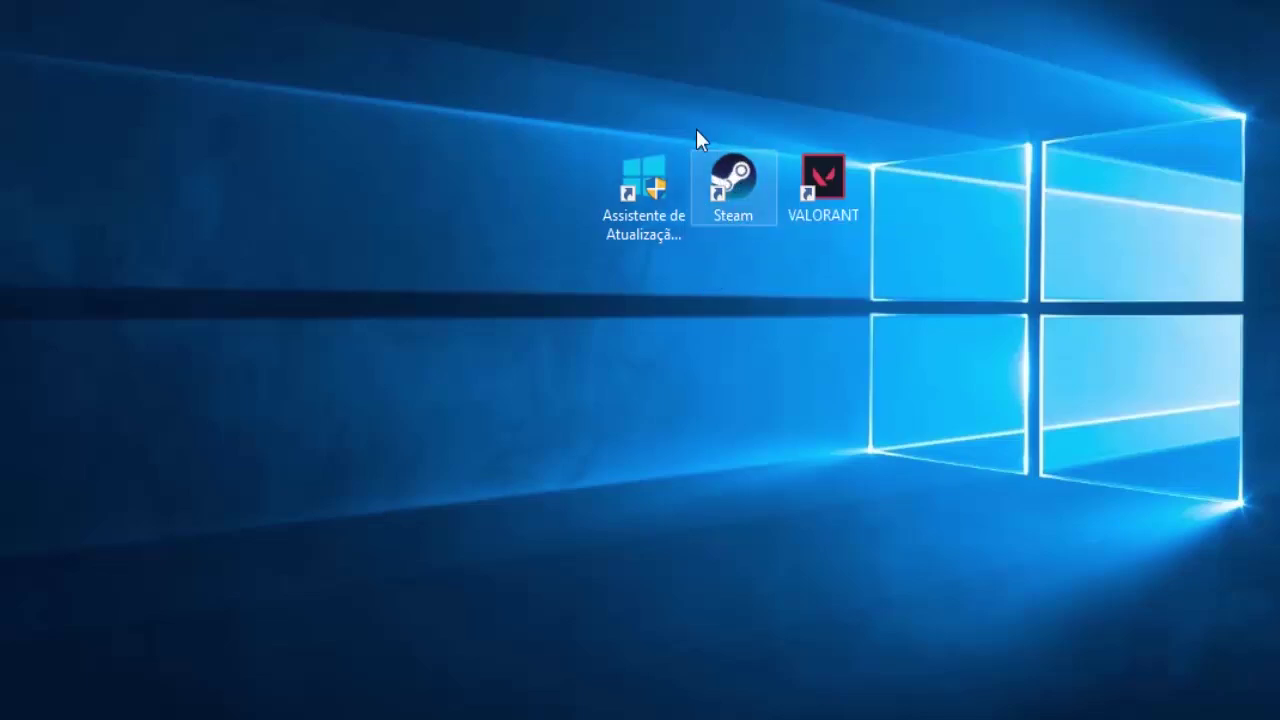
double_click(738, 172)
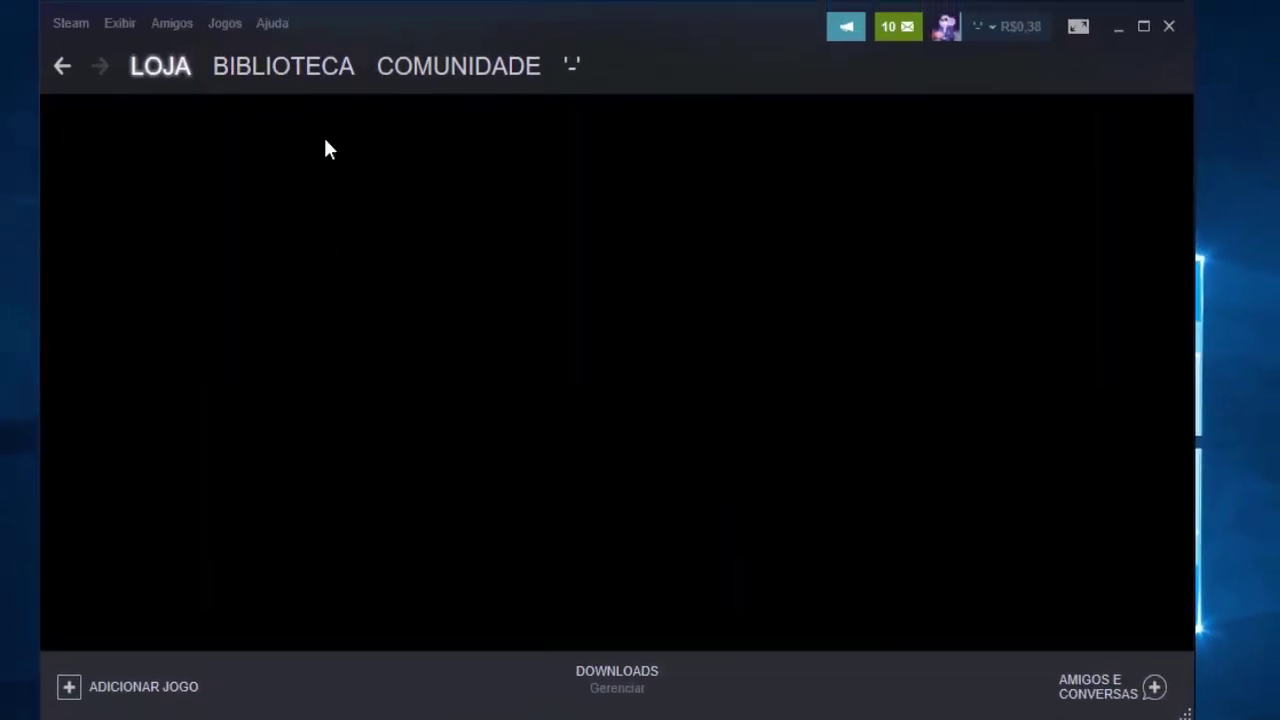
click(346, 65)
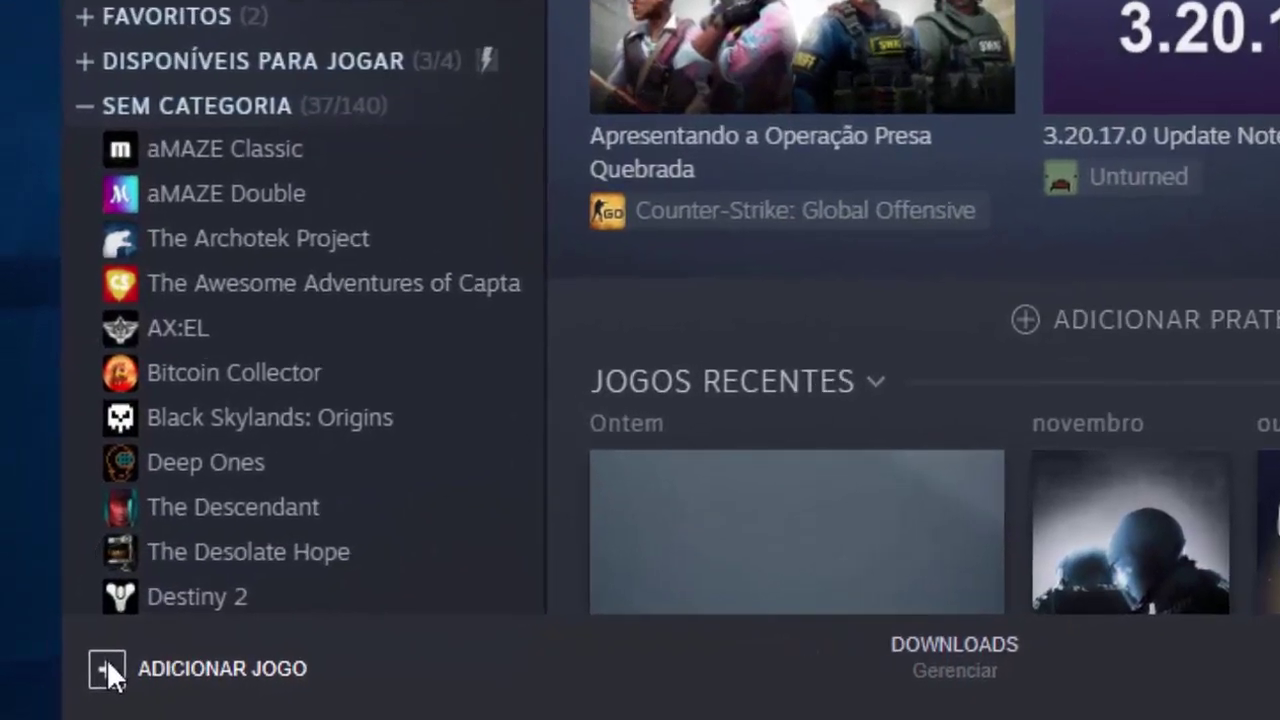
- Add VALORANT to the Steam library as a non-Steam game, with no other program selected
click(109, 669)
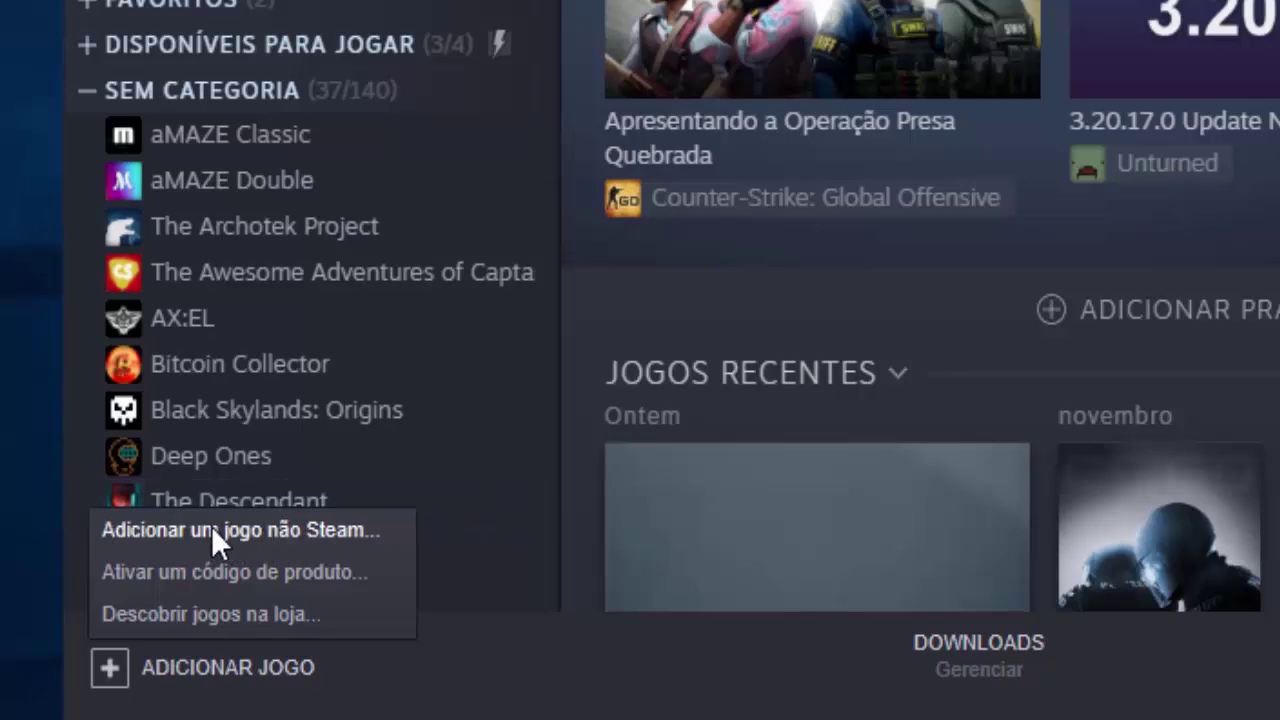
click(278, 530)
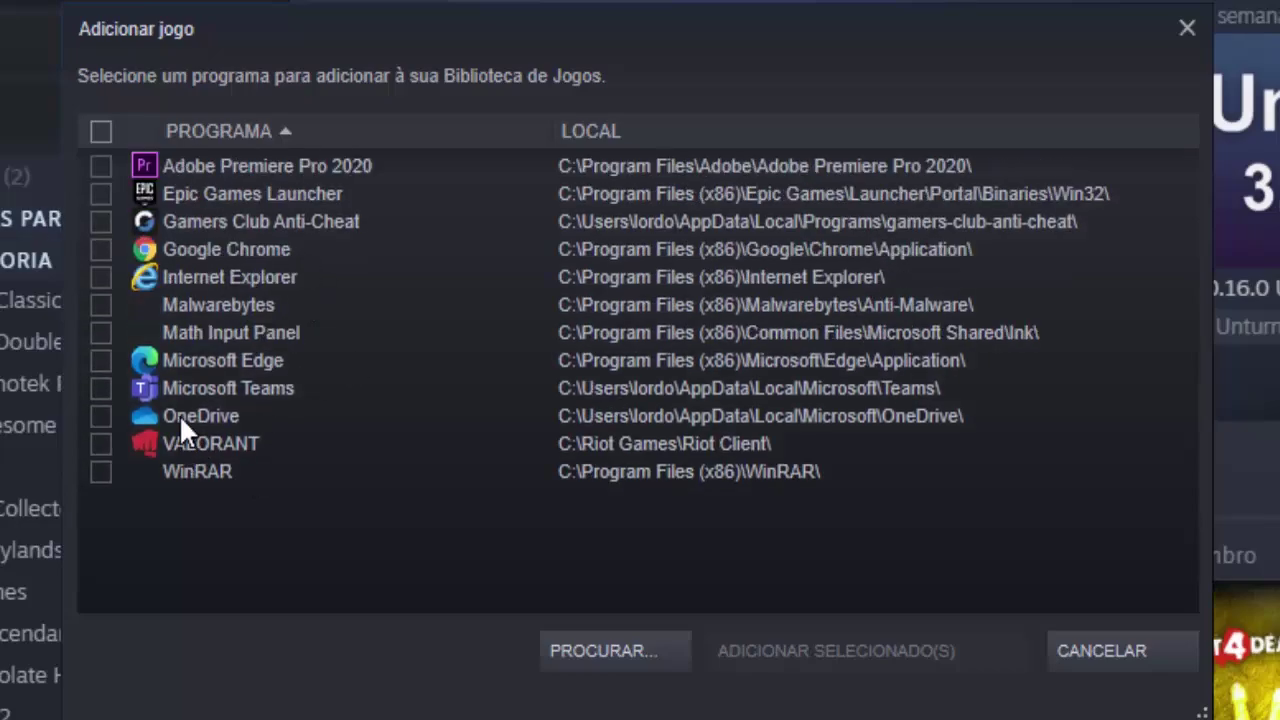
click(179, 414)
click(101, 498)
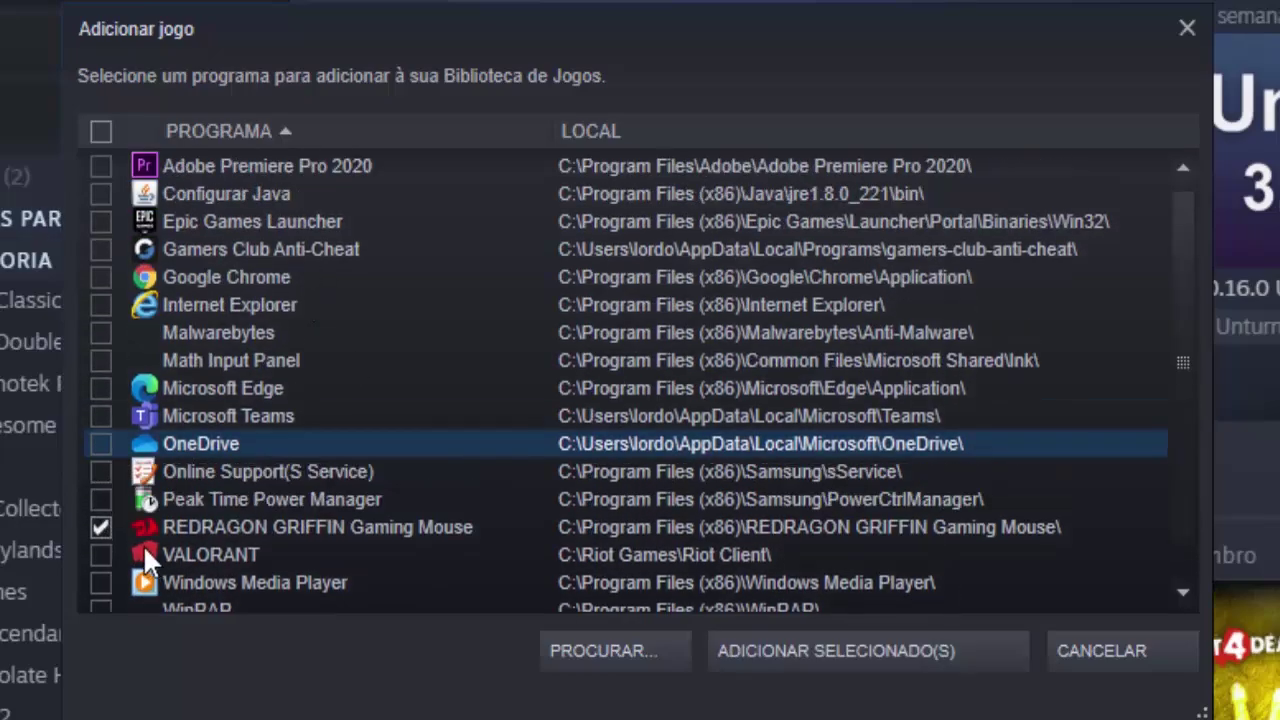
scroll(153, 390, down, 3)
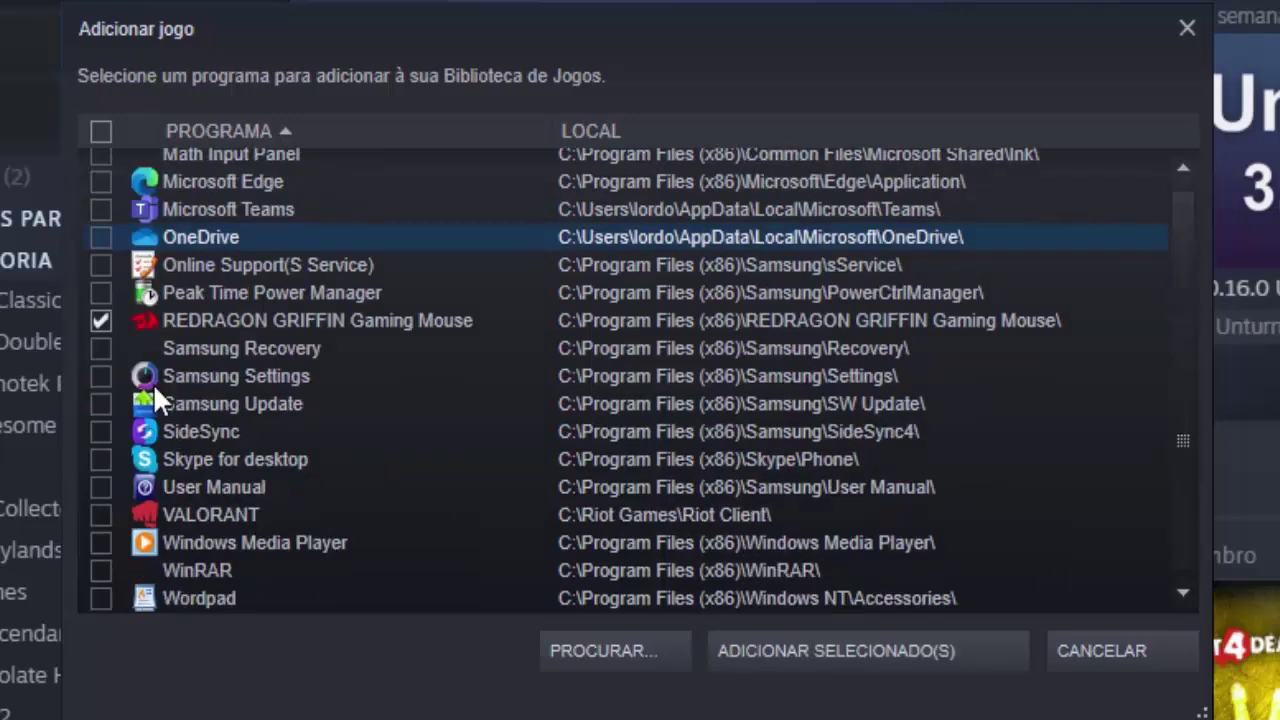
click(99, 320)
click(100, 513)
click(194, 520)
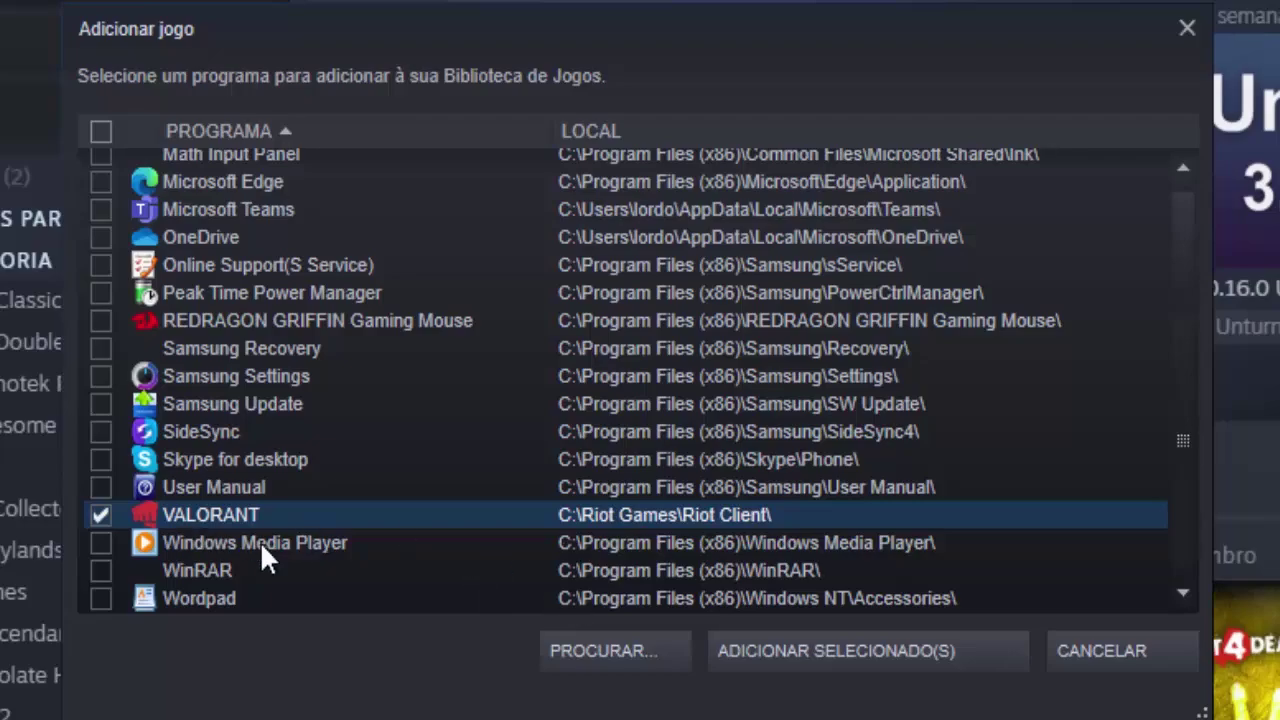
click(836, 655)
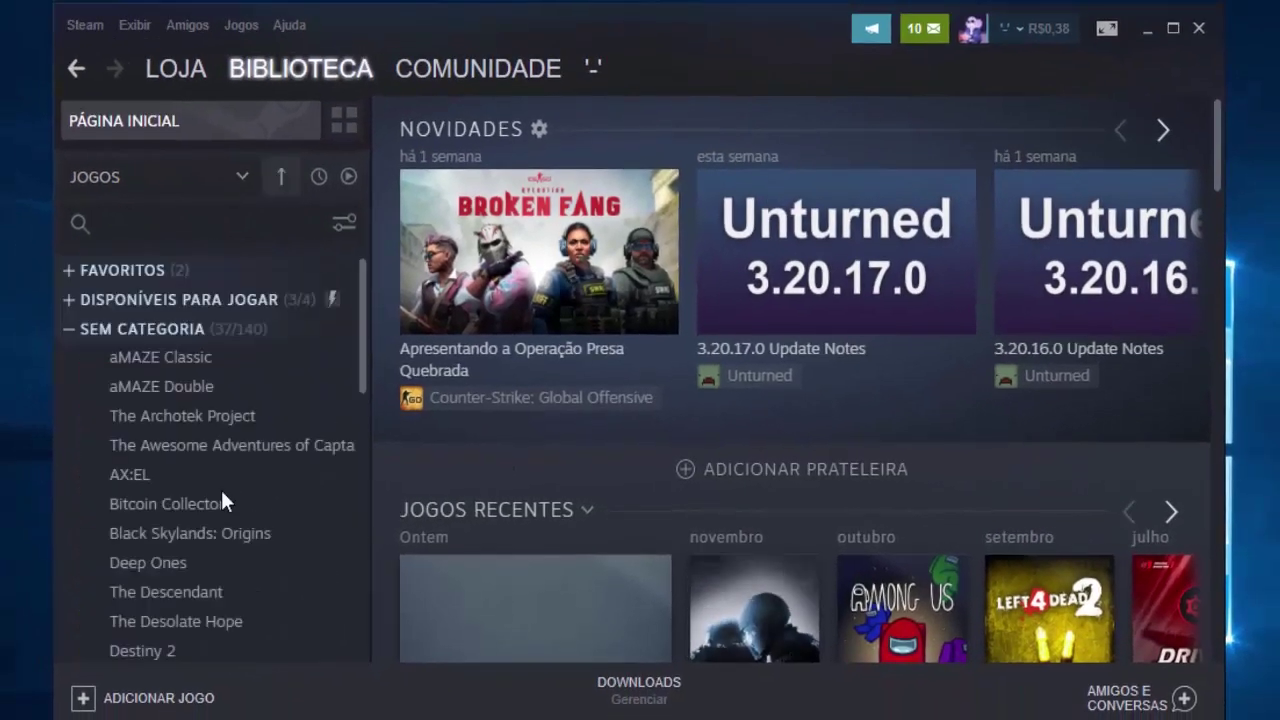
- Find VALORANT in the library by filtering the game list with "valoran"
scroll(221, 503, down, 10)
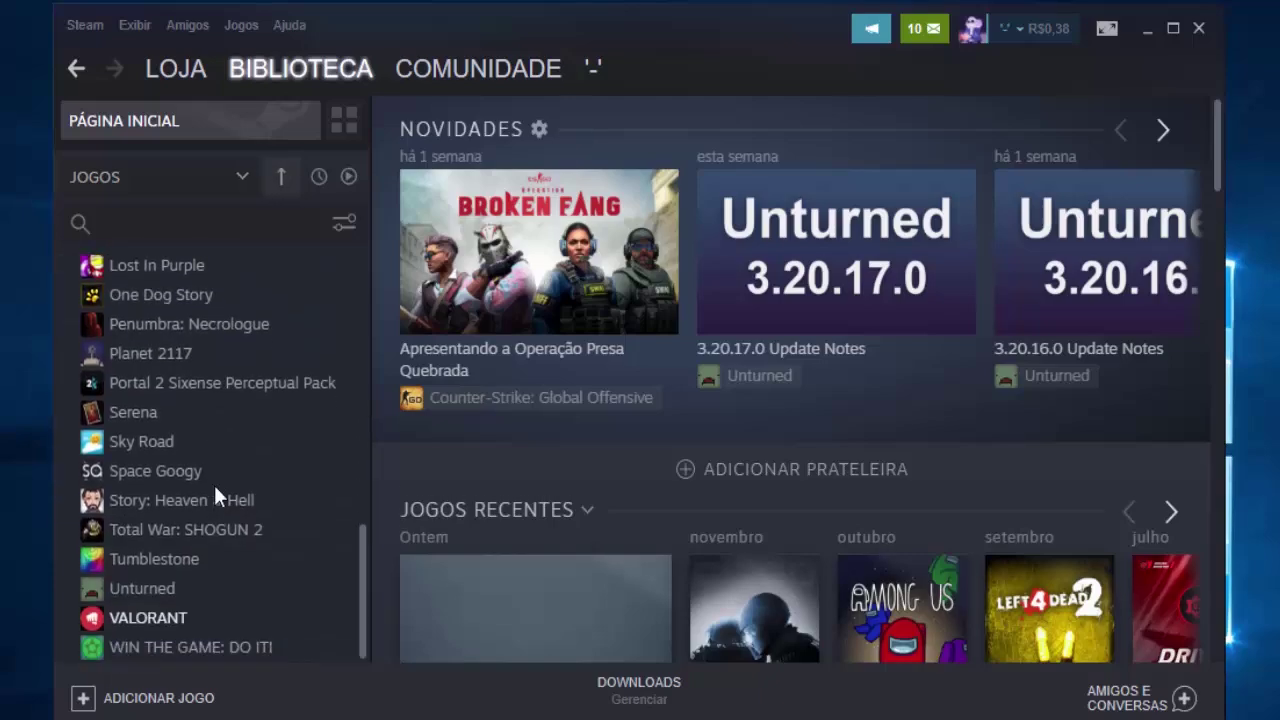
scroll(165, 610, up, 10)
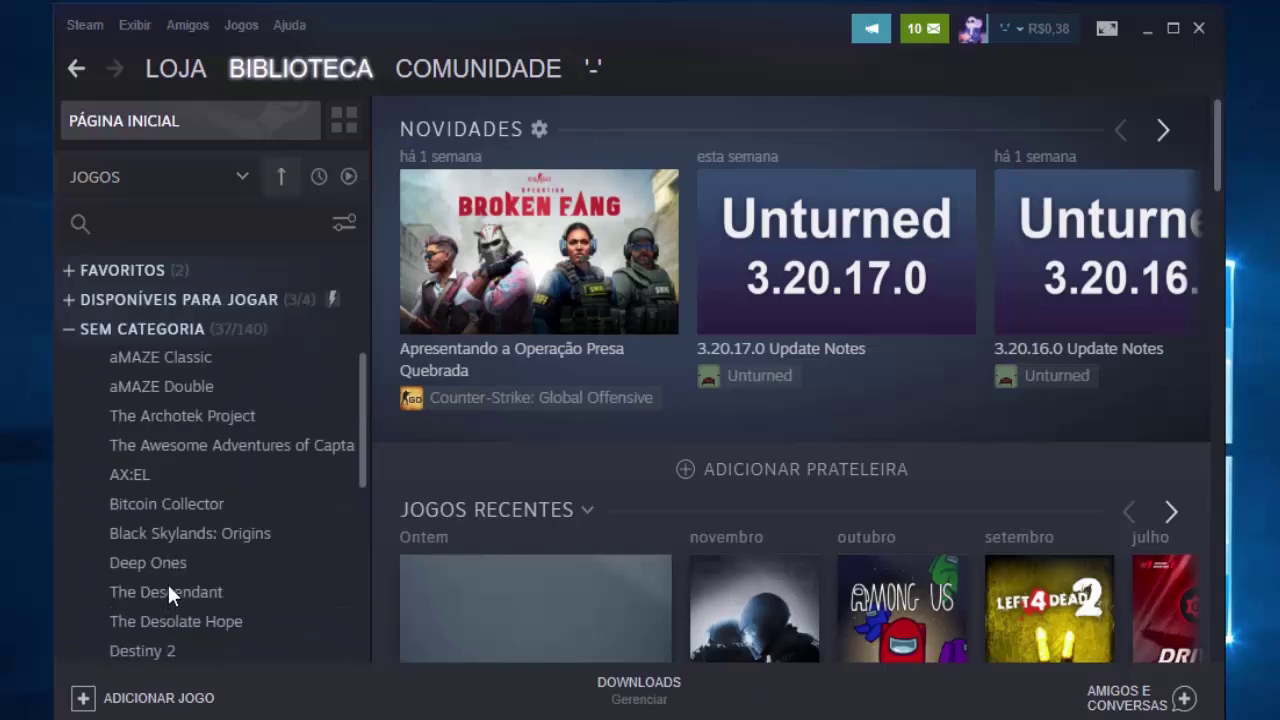
click(175, 225)
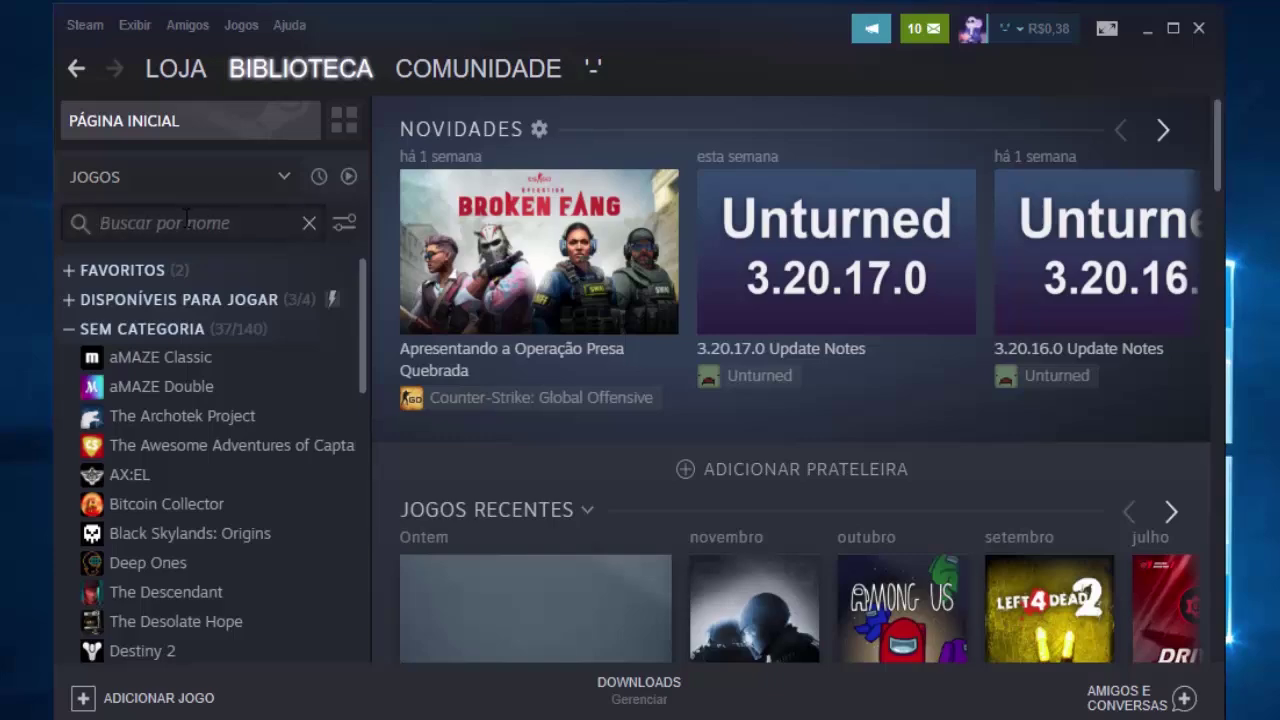
text(valorant)
key(BackSpace)
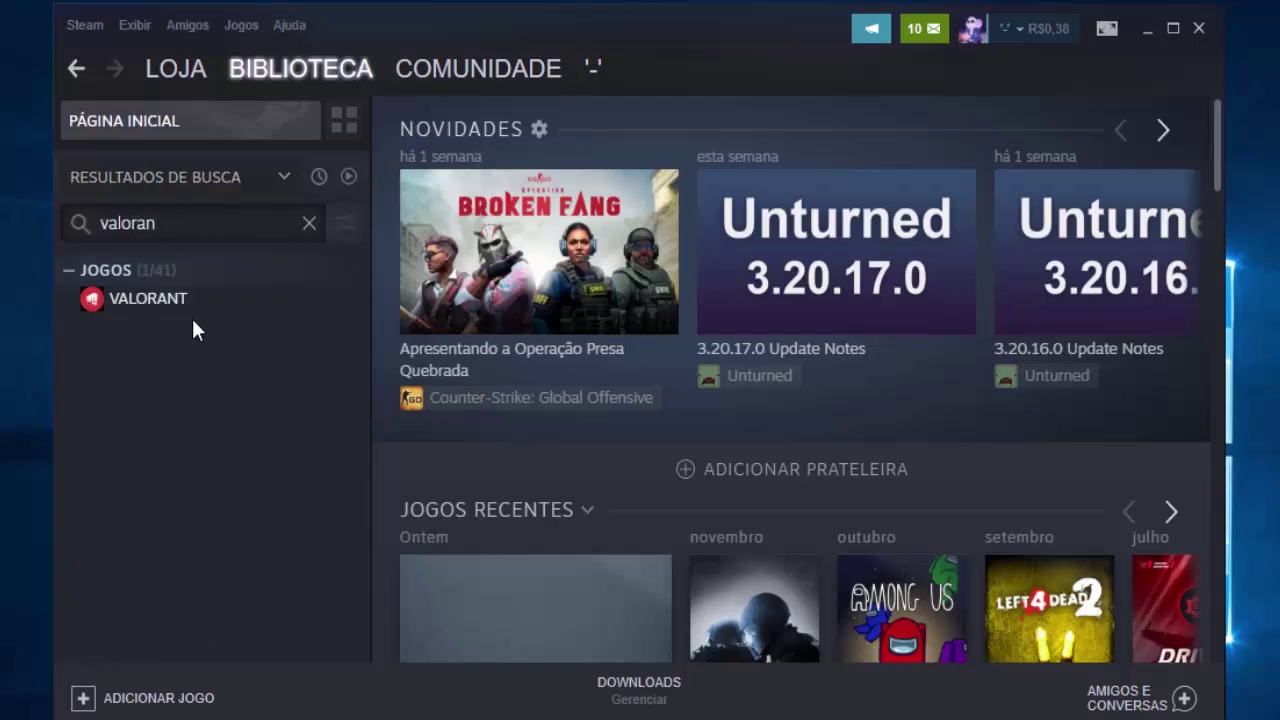
- Set VALORANT's launch options to -dx9 in its properties and show the game's library page
right_click(137, 304)
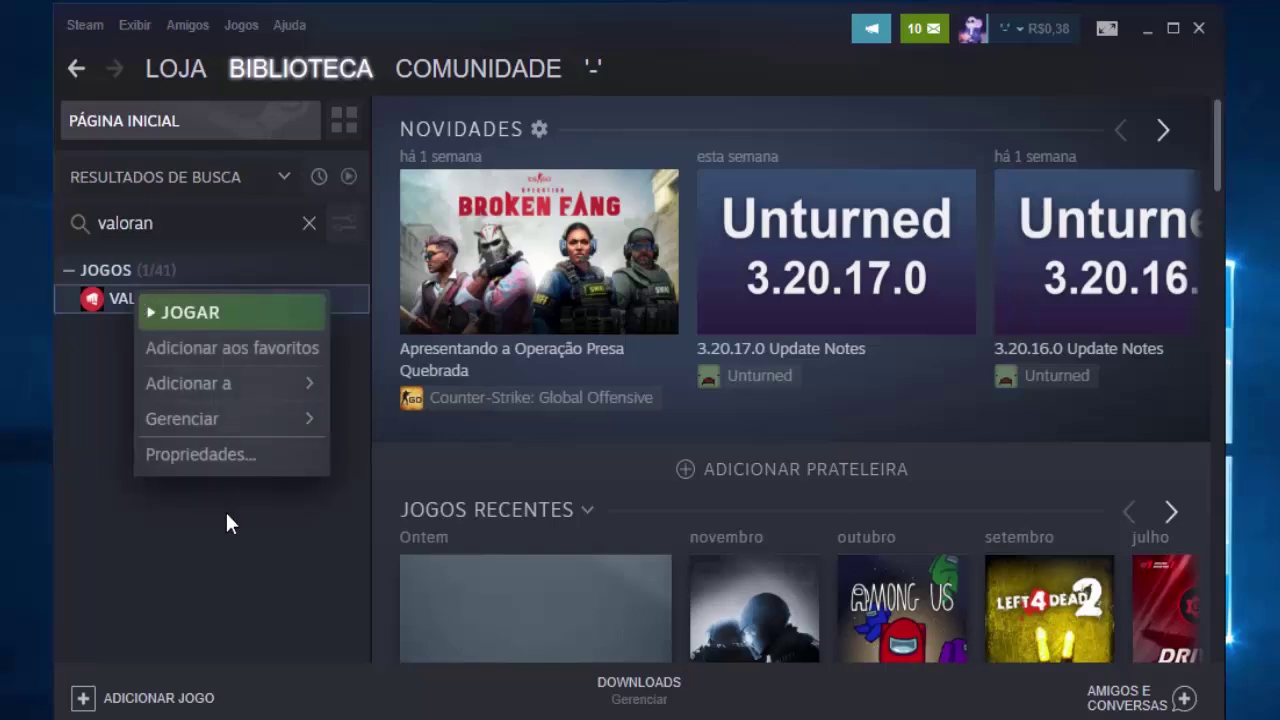
click(221, 456)
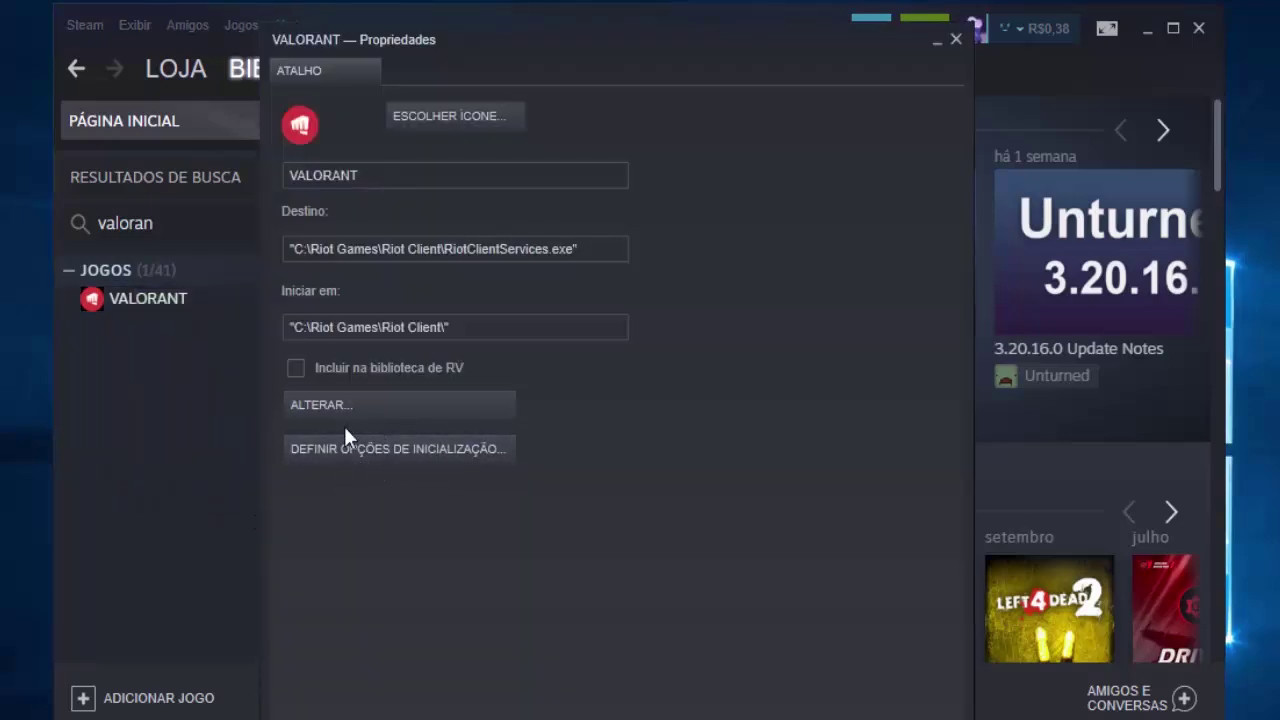
click(339, 445)
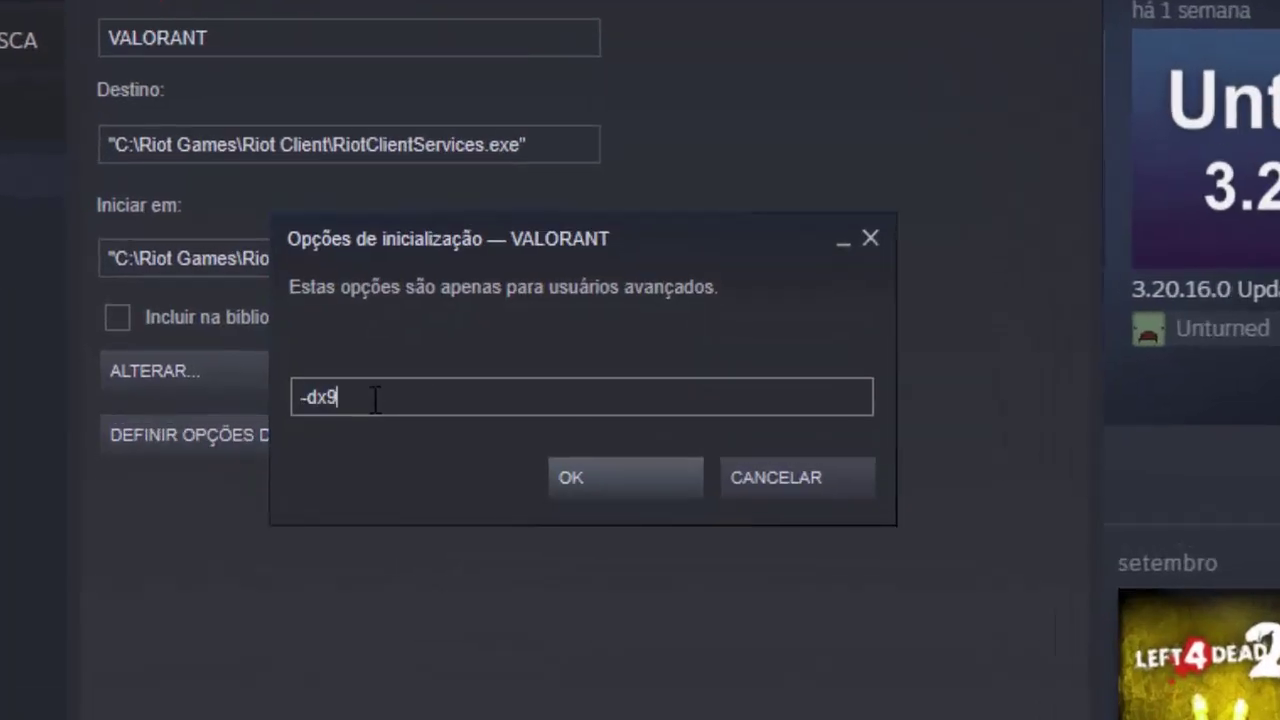
click(611, 475)
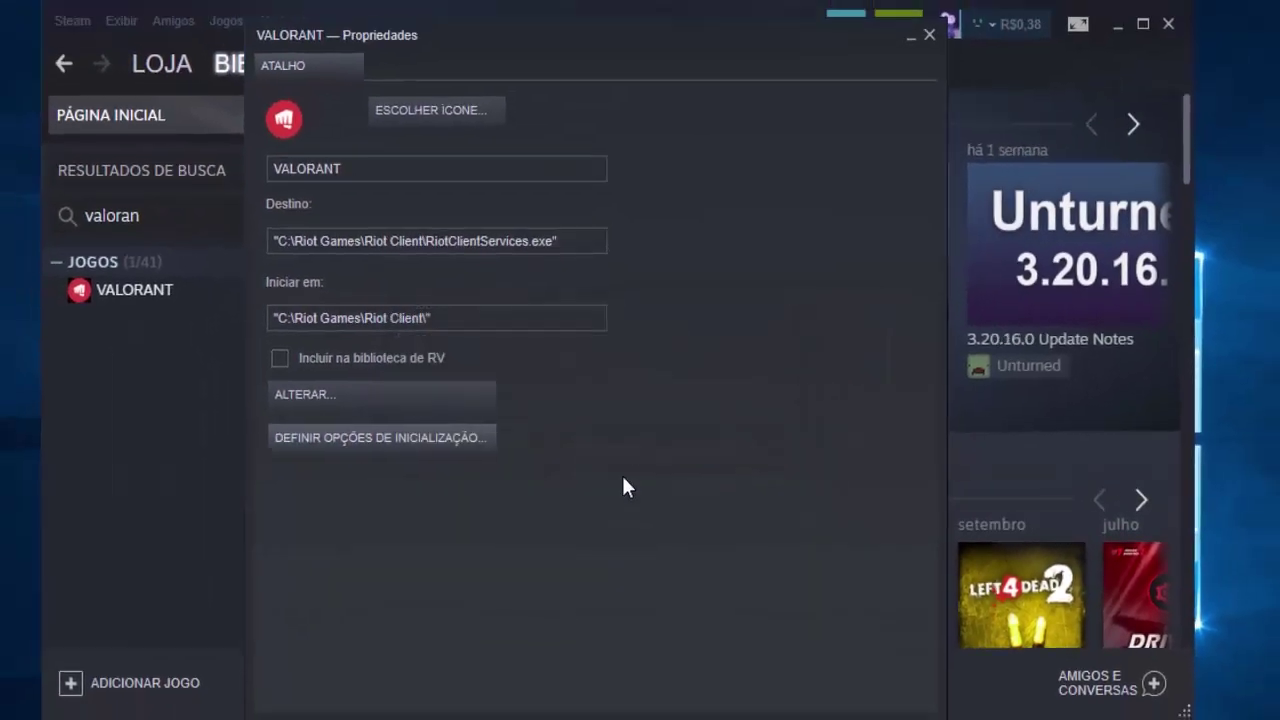
key(Escape)
click(135, 289)
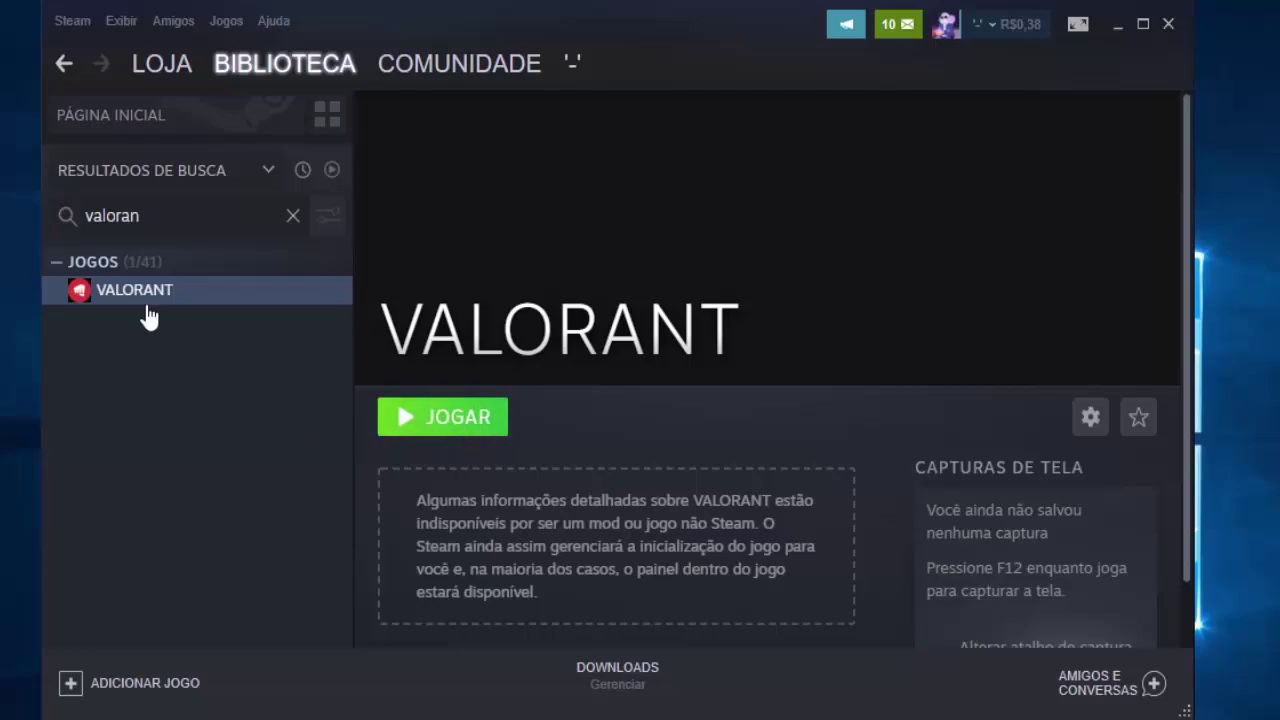
- Search the Steam store for "driver booster" and open the Driver Booster for Steam page
mouse_move(162, 76)
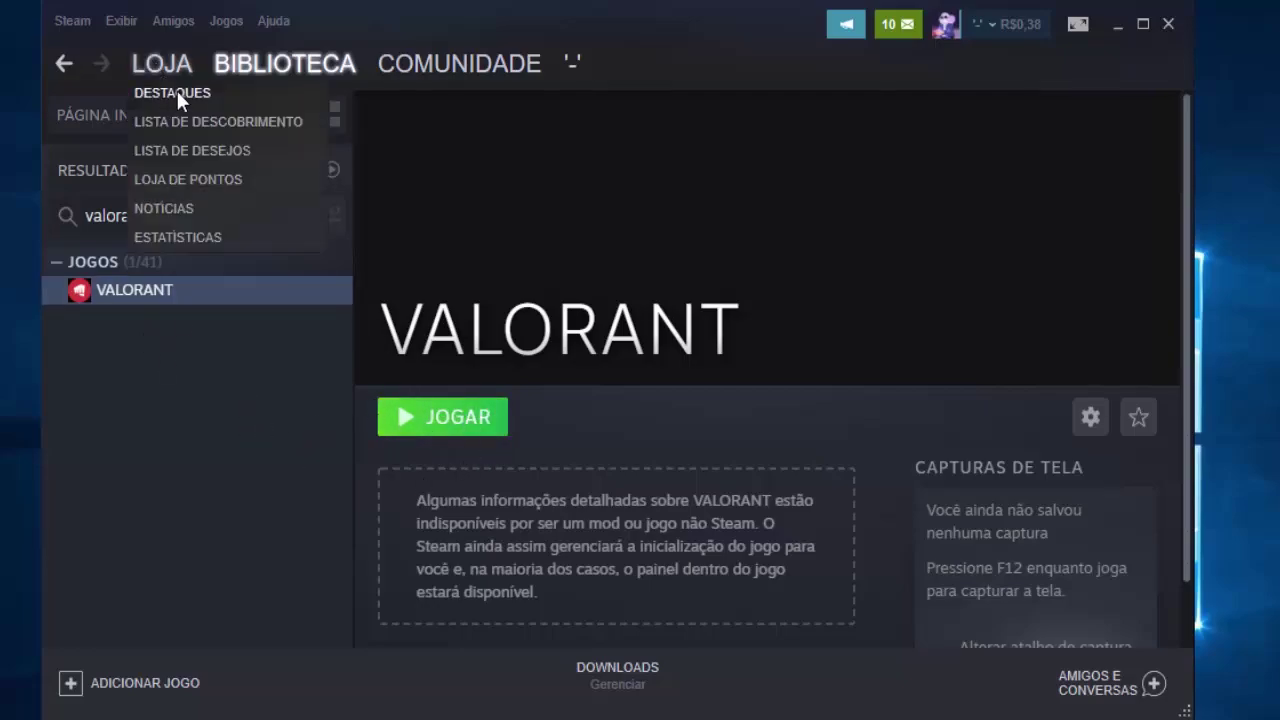
click(177, 92)
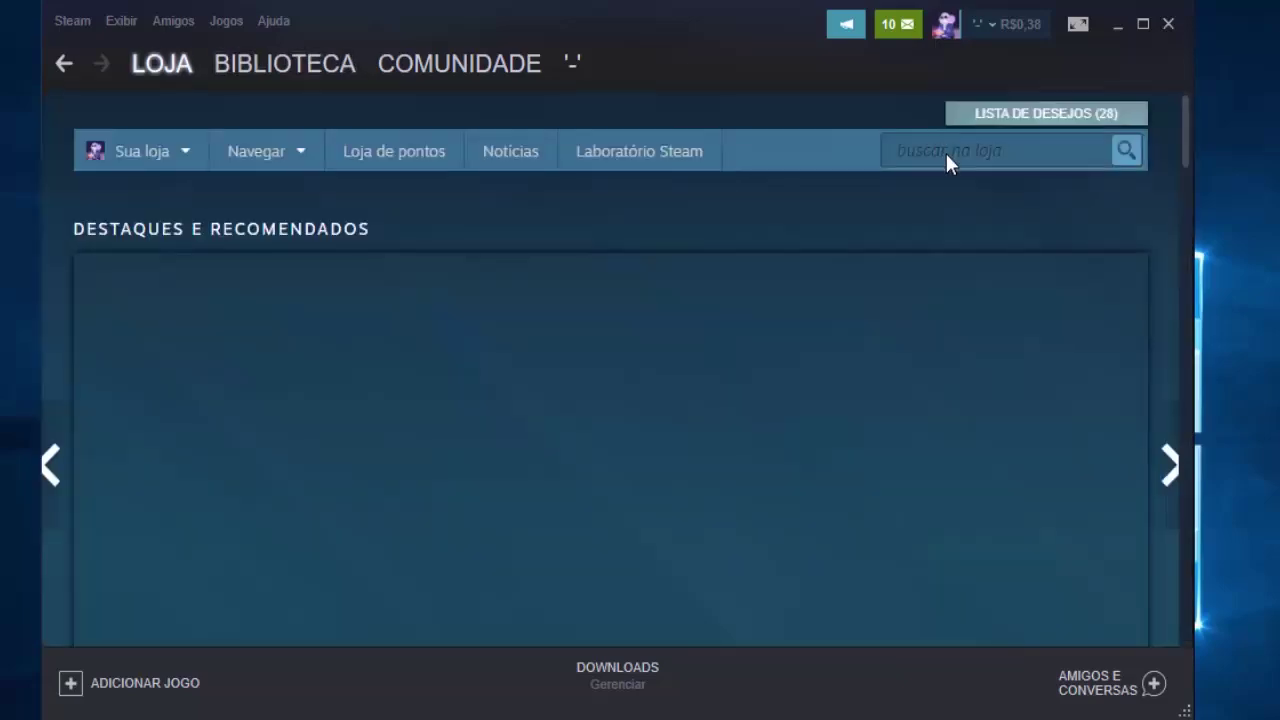
click(944, 150)
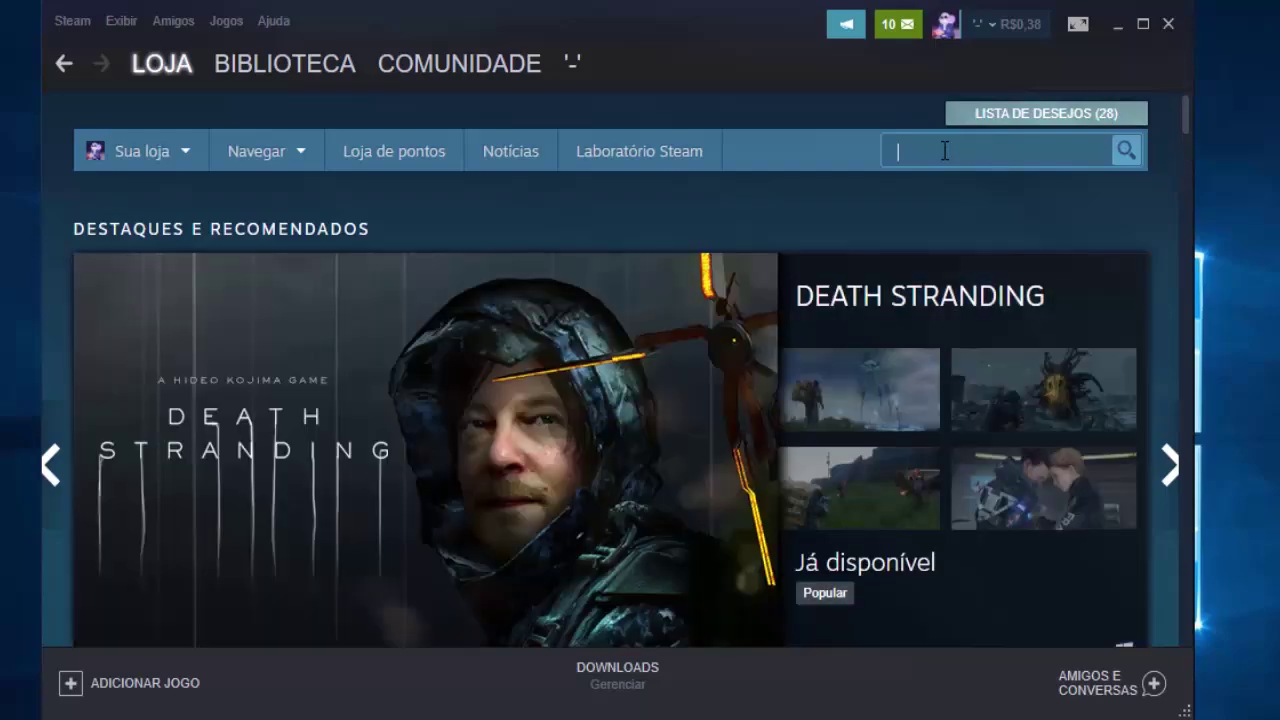
text(driver bo)
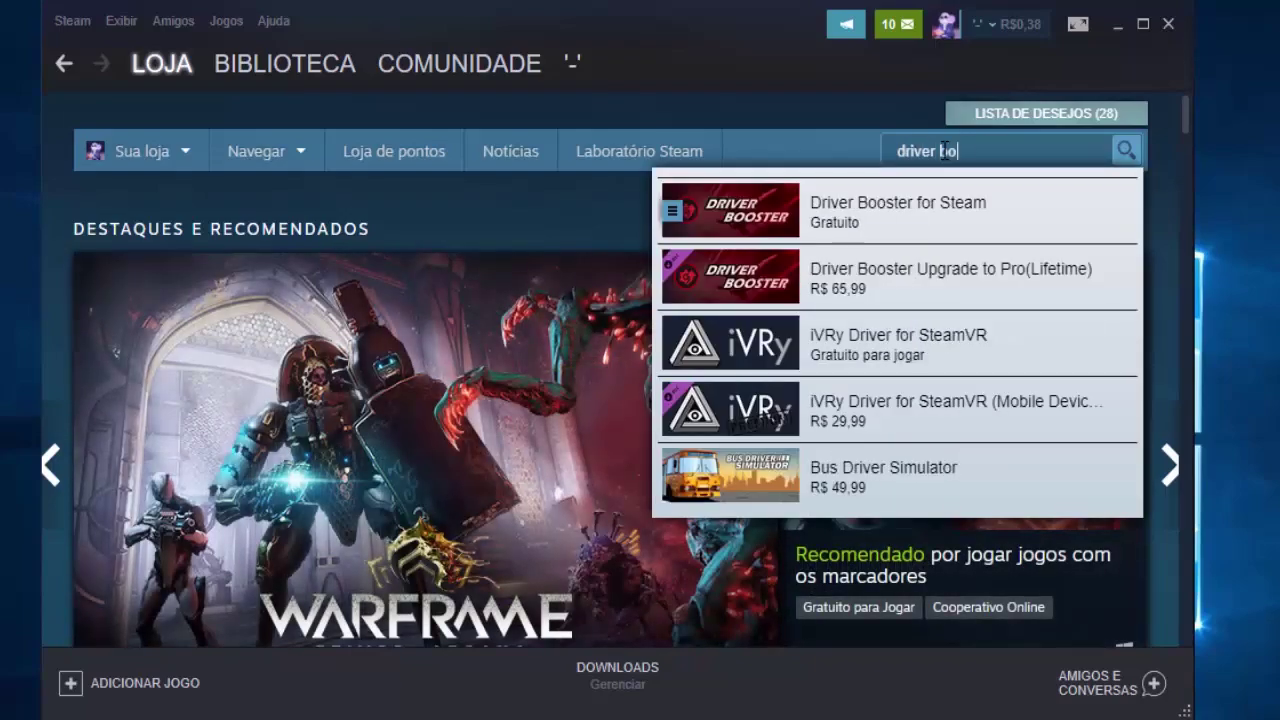
text(ost)
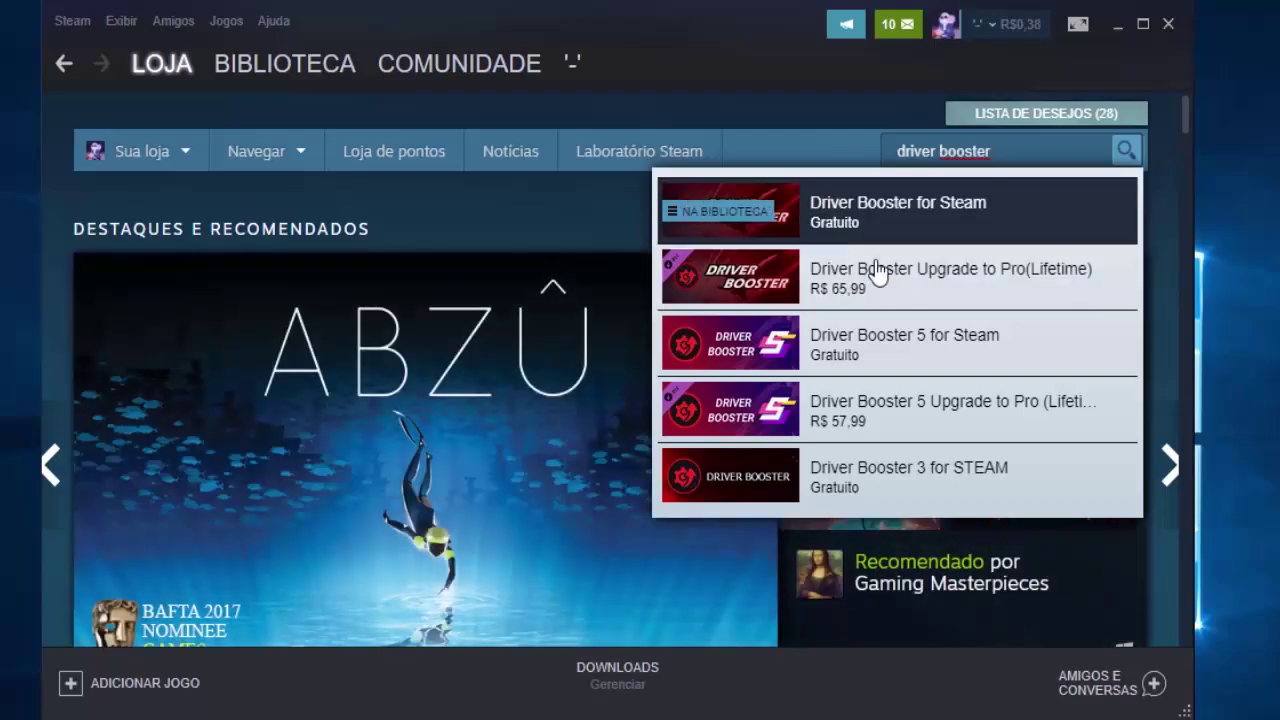
text(er)
click(940, 210)
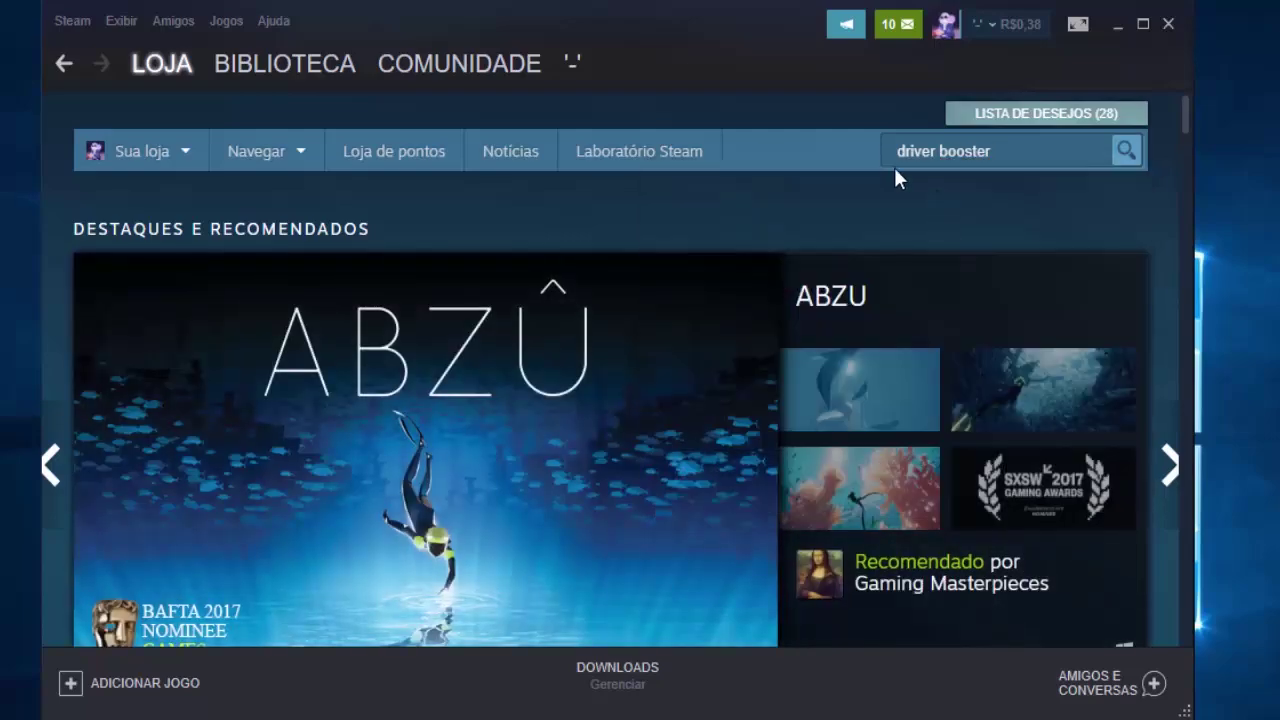
- Look over the Driver Booster for Steam store page and start the program from there
scroll(408, 443, down, 4)
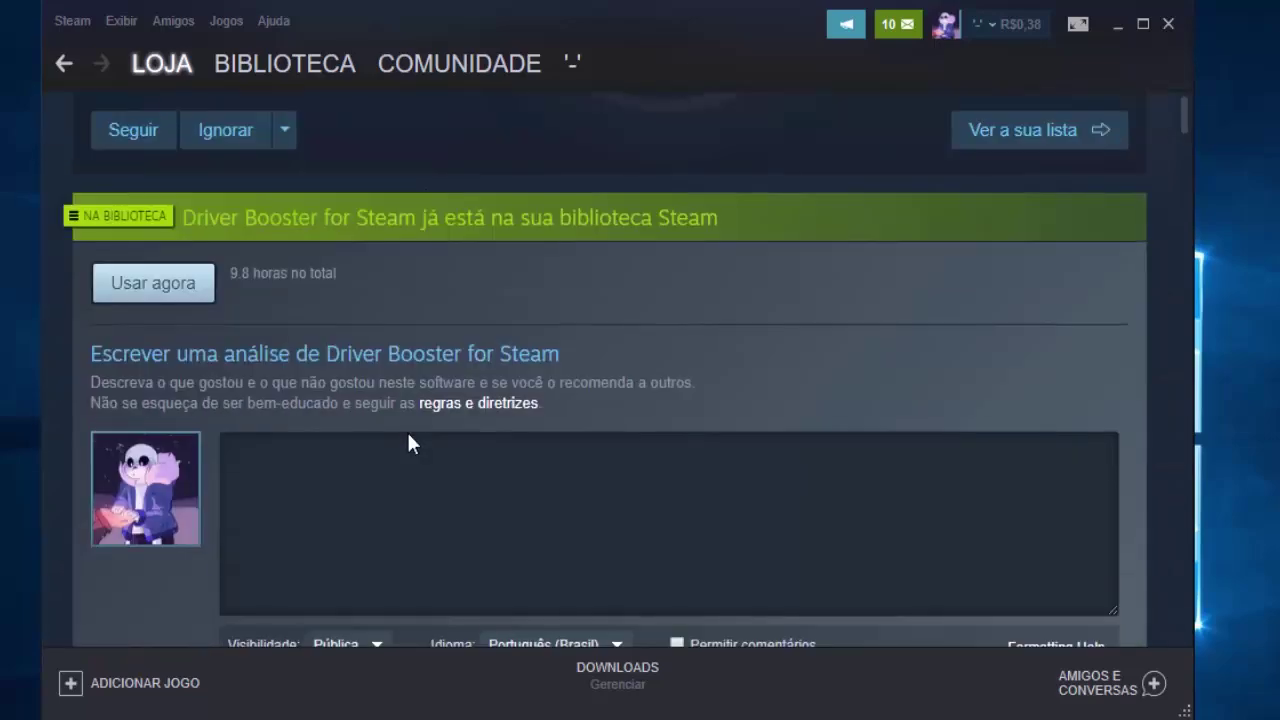
scroll(408, 443, up, 6)
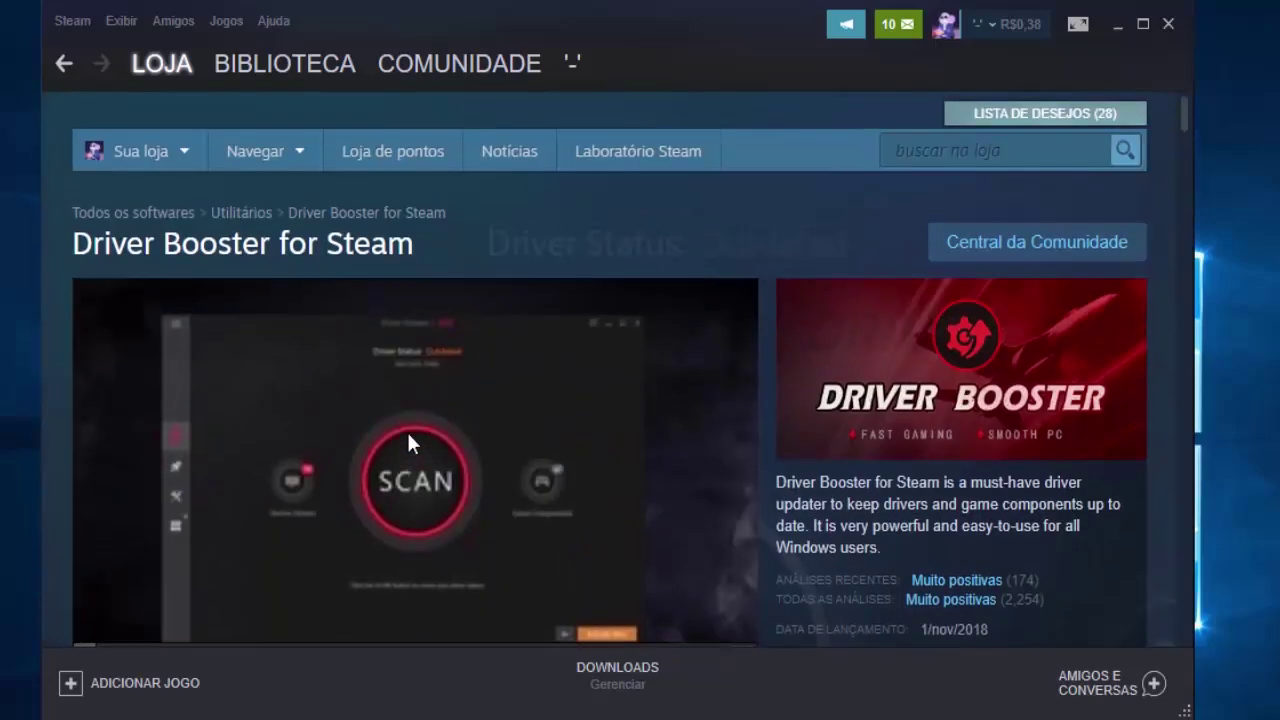
scroll(640, 412, down, 4)
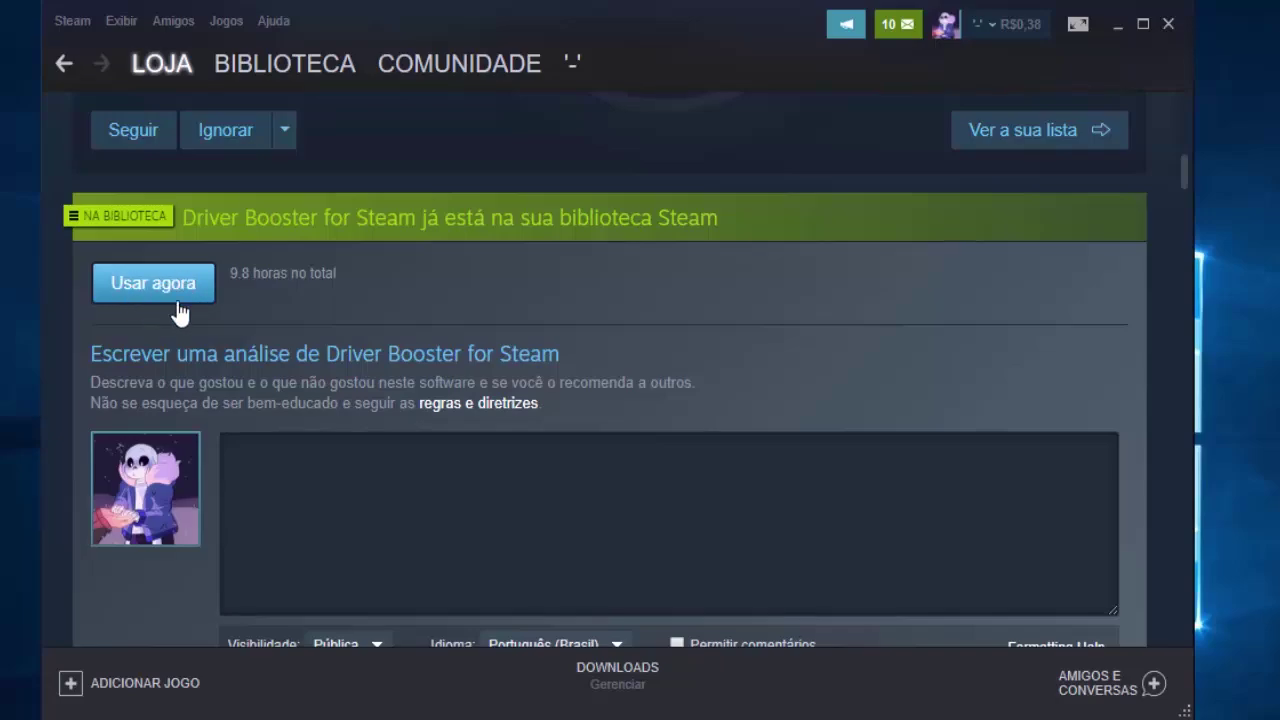
click(178, 290)
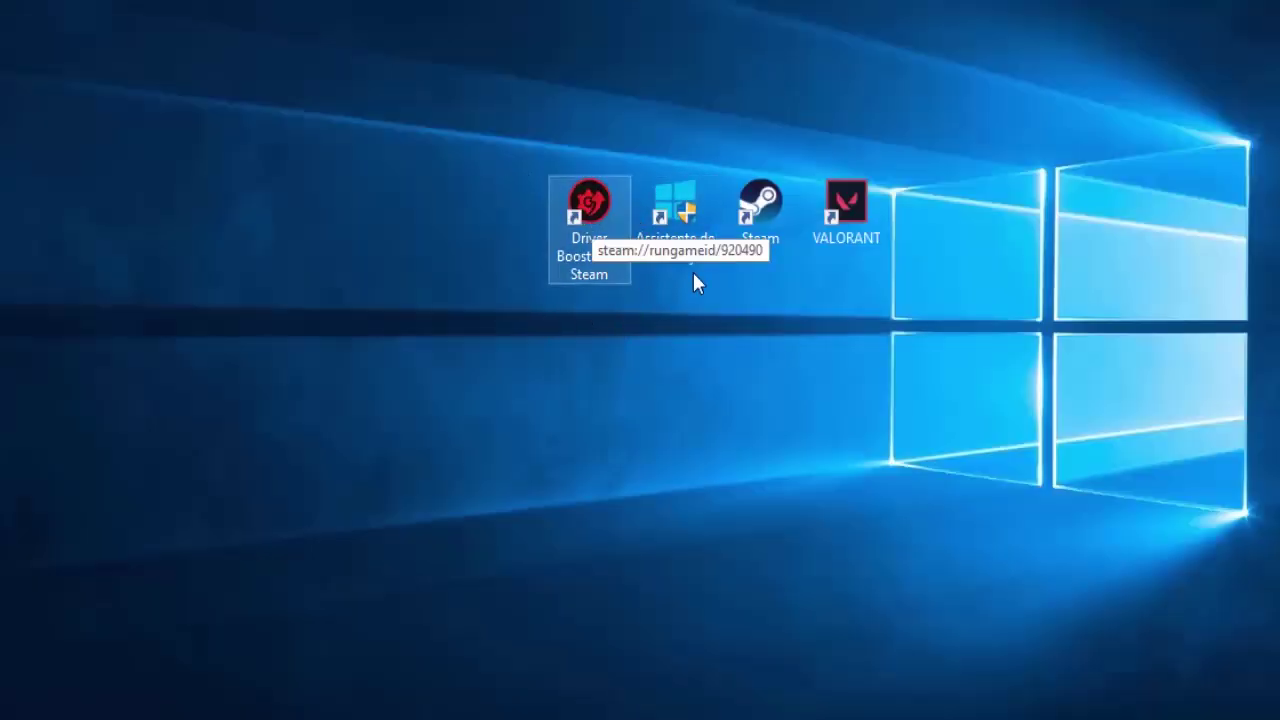
- Launch Driver Booster from its desktop shortcut and scan the system's drivers
double_click(607, 203)
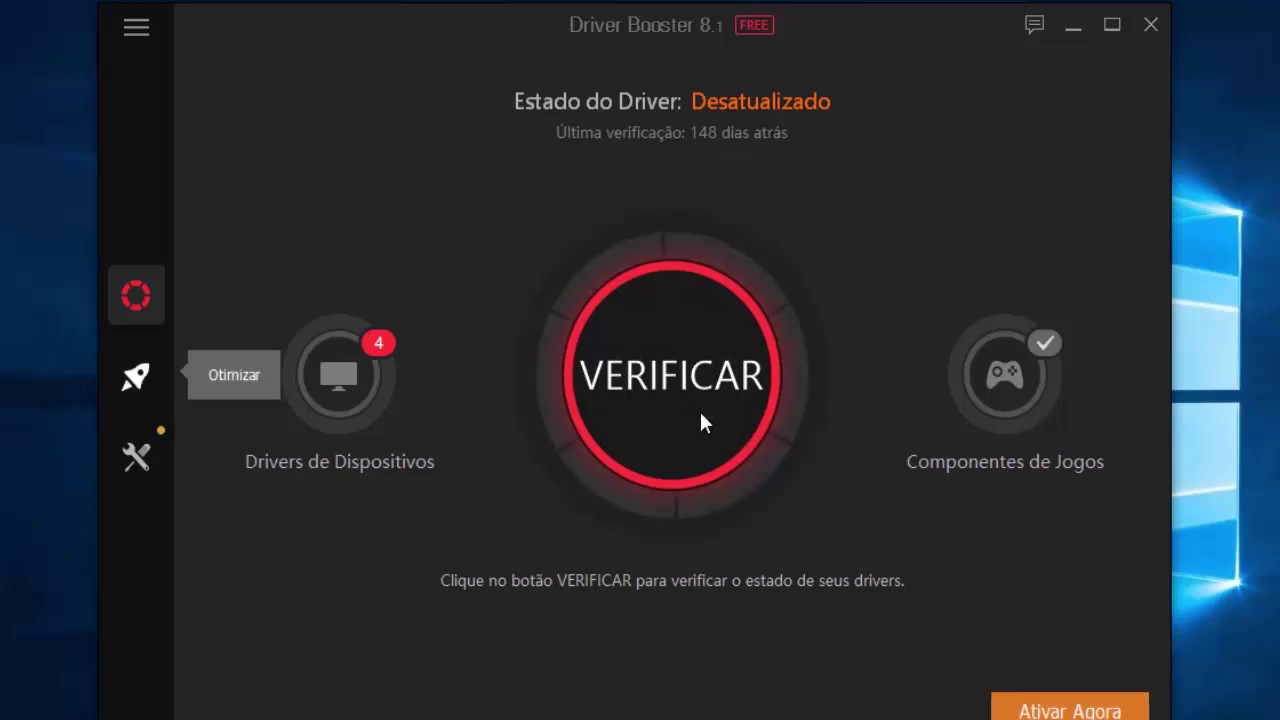
click(740, 375)
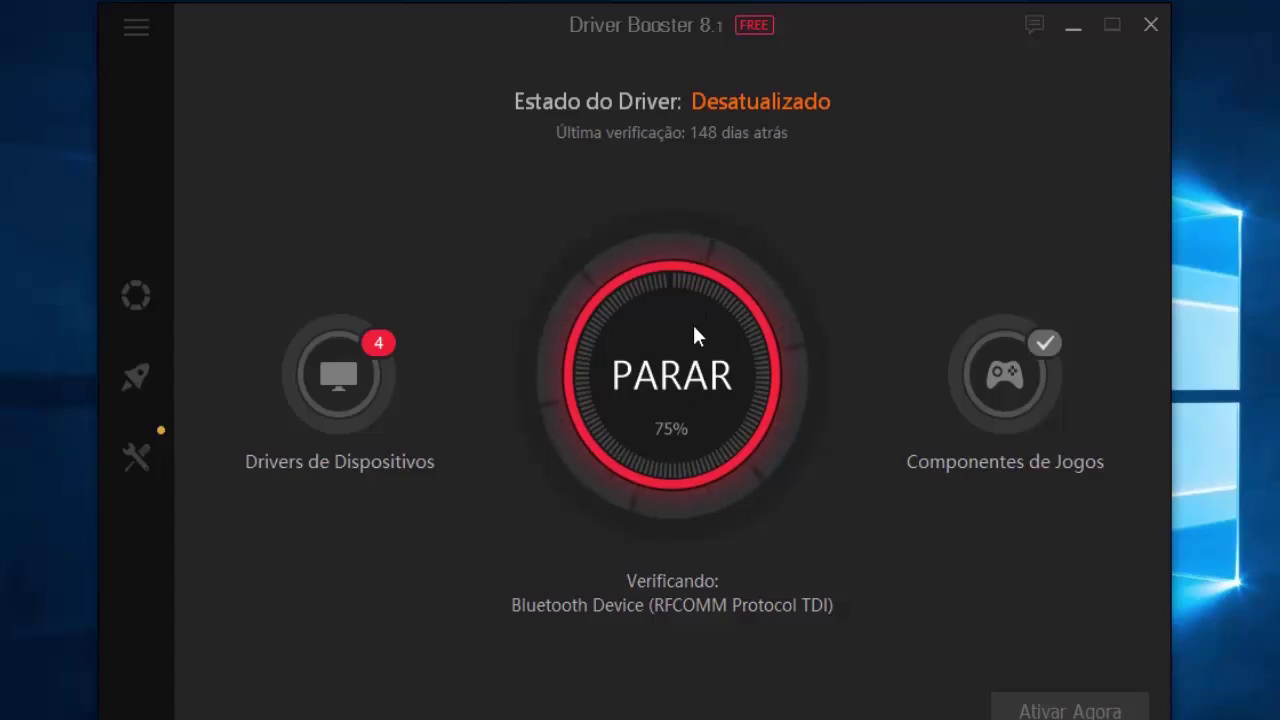
click(720, 367)
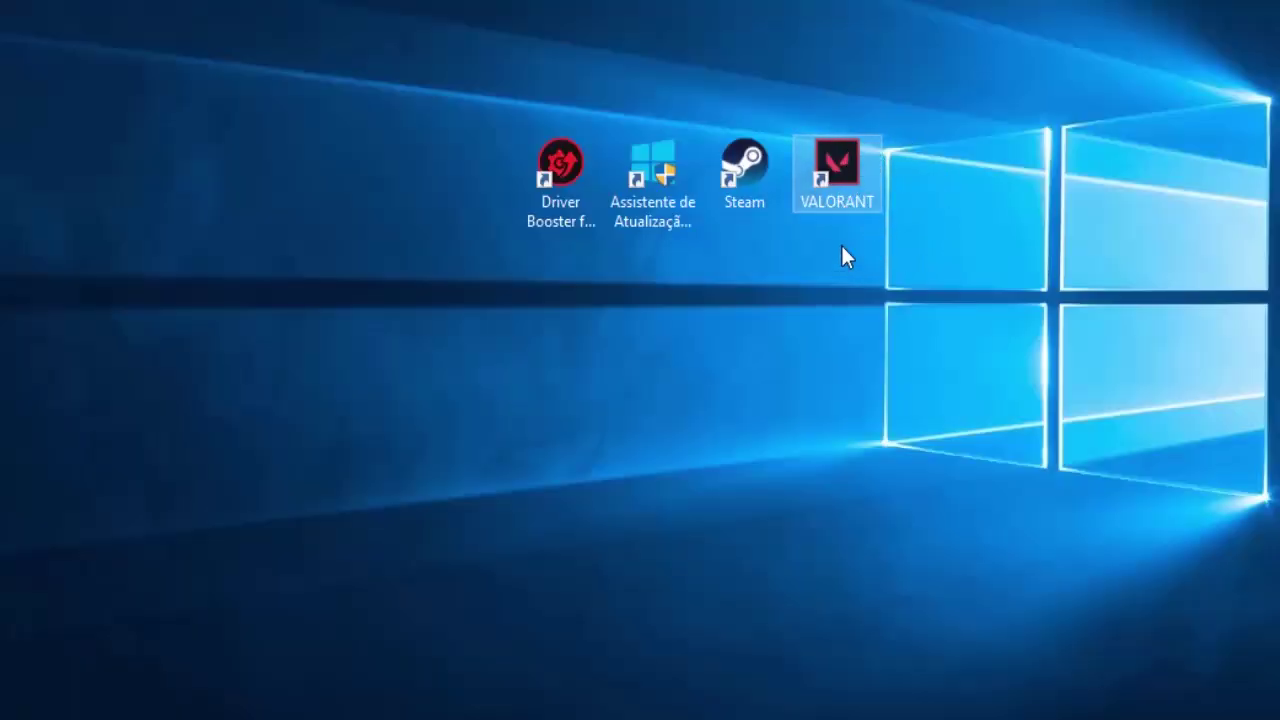
- Start program compatibility troubleshooting for the VALORANT desktop shortcut and report that the program worked in earlier Windows versions
right_click(847, 155)
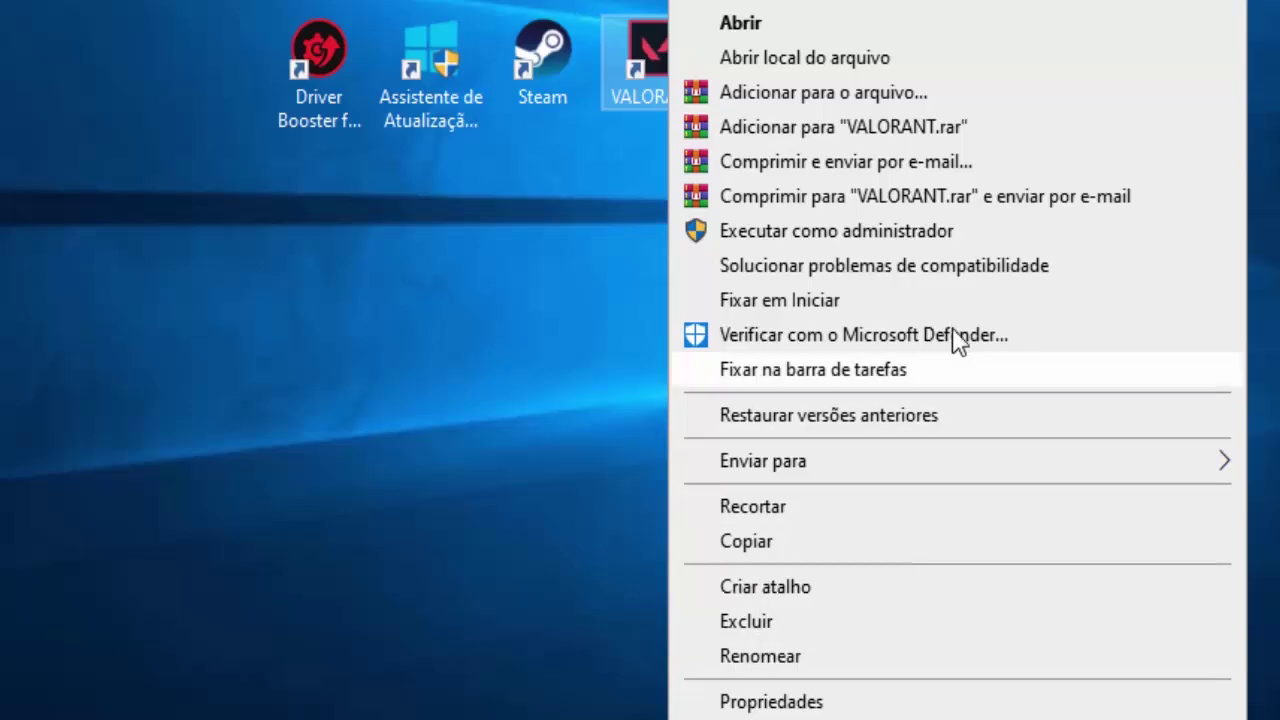
click(838, 266)
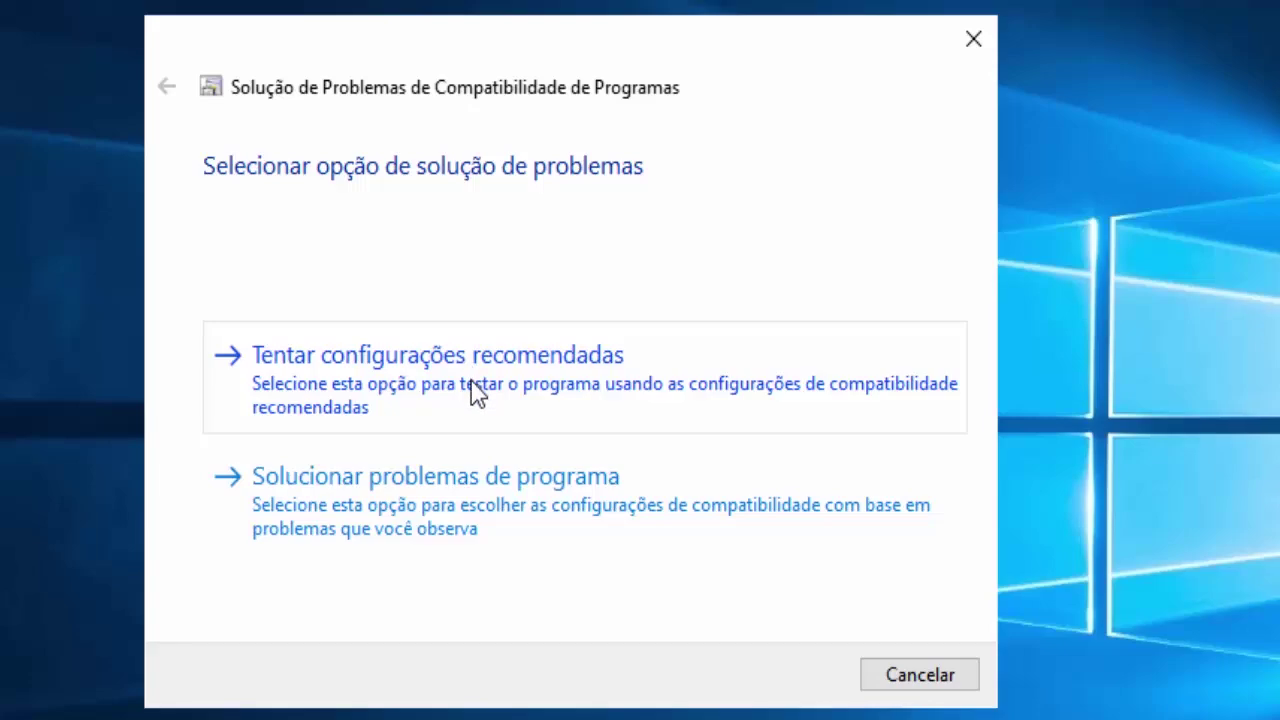
click(452, 490)
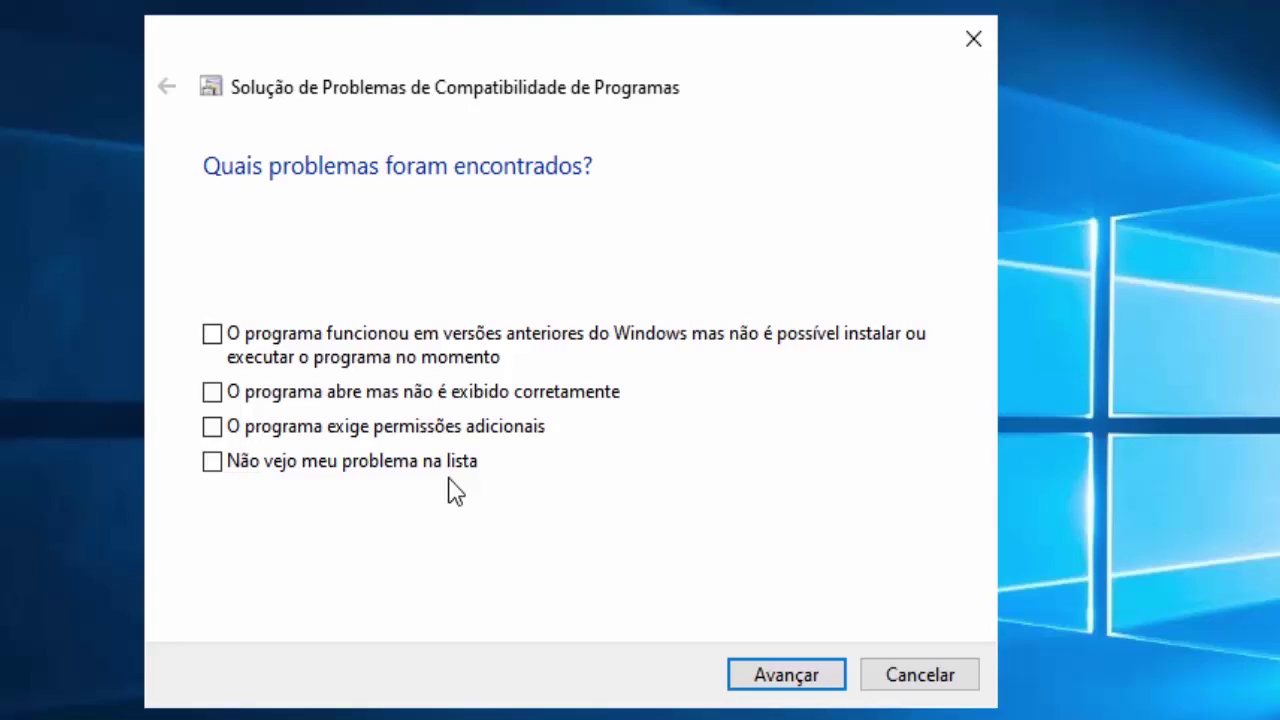
click(212, 334)
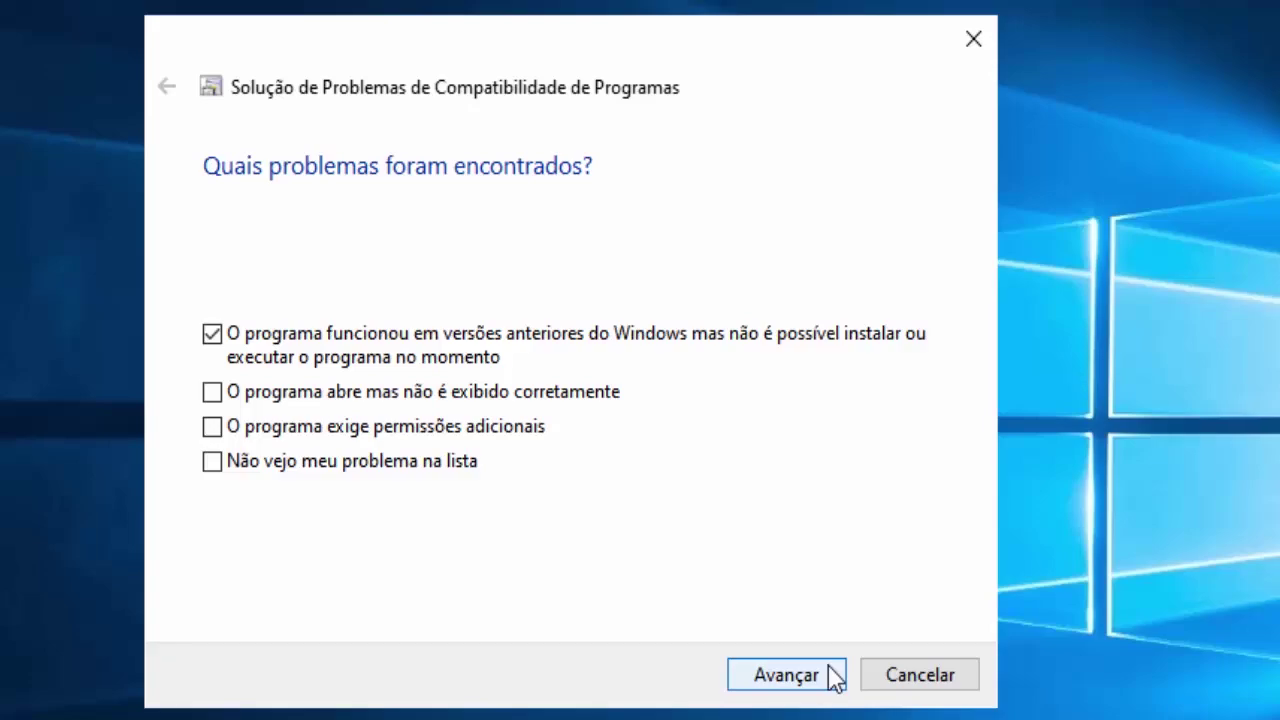
click(785, 684)
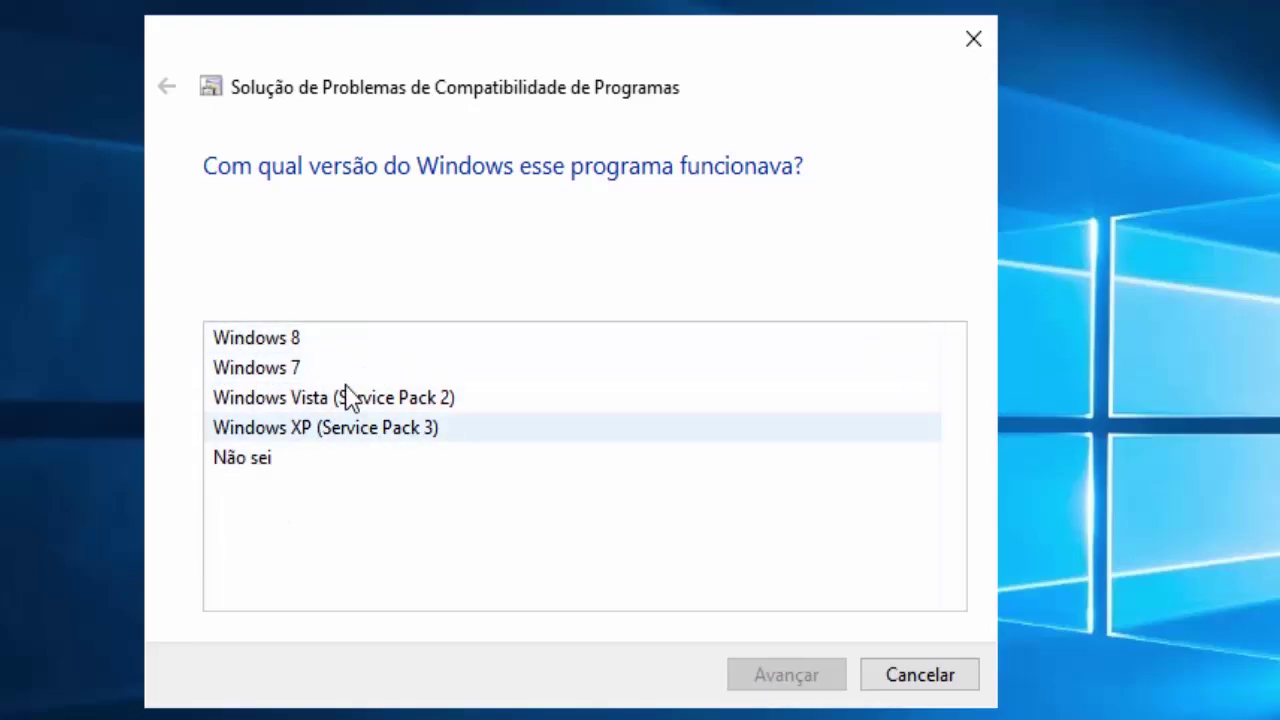
- Answer "Não sei" for the earlier Windows version and test the program with the suggested compatibility settings
click(285, 460)
click(786, 675)
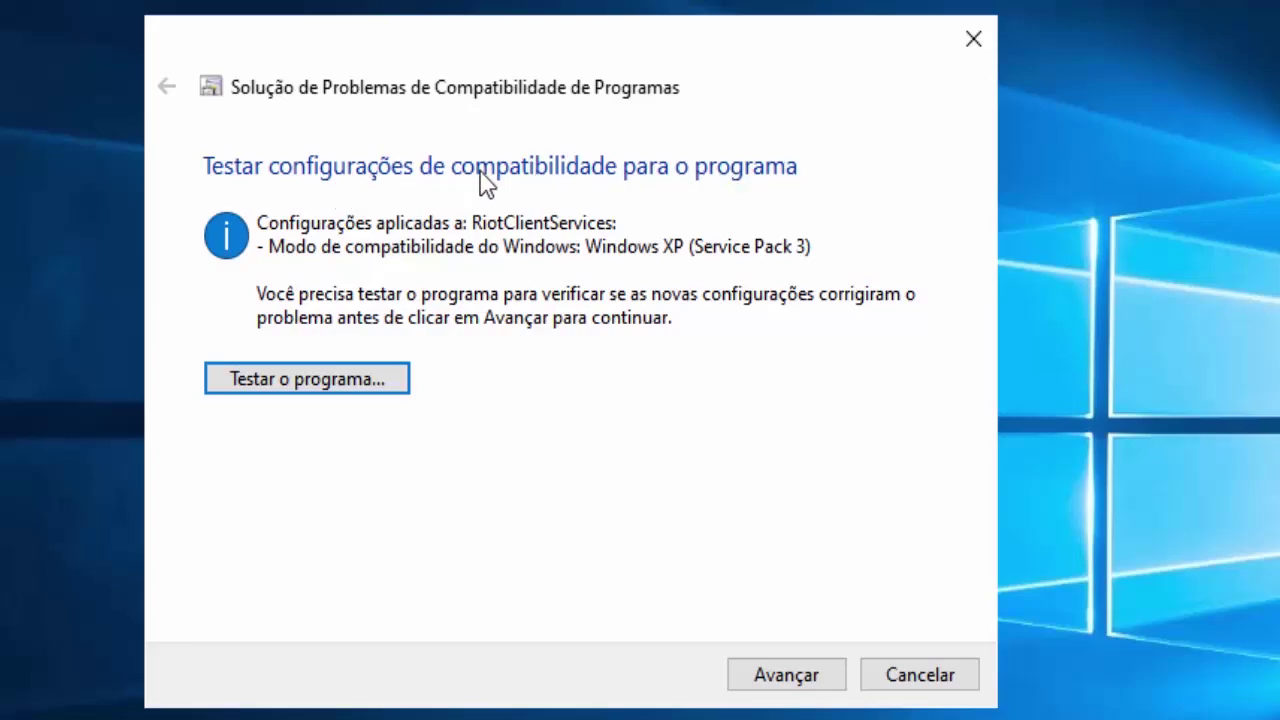
click(330, 386)
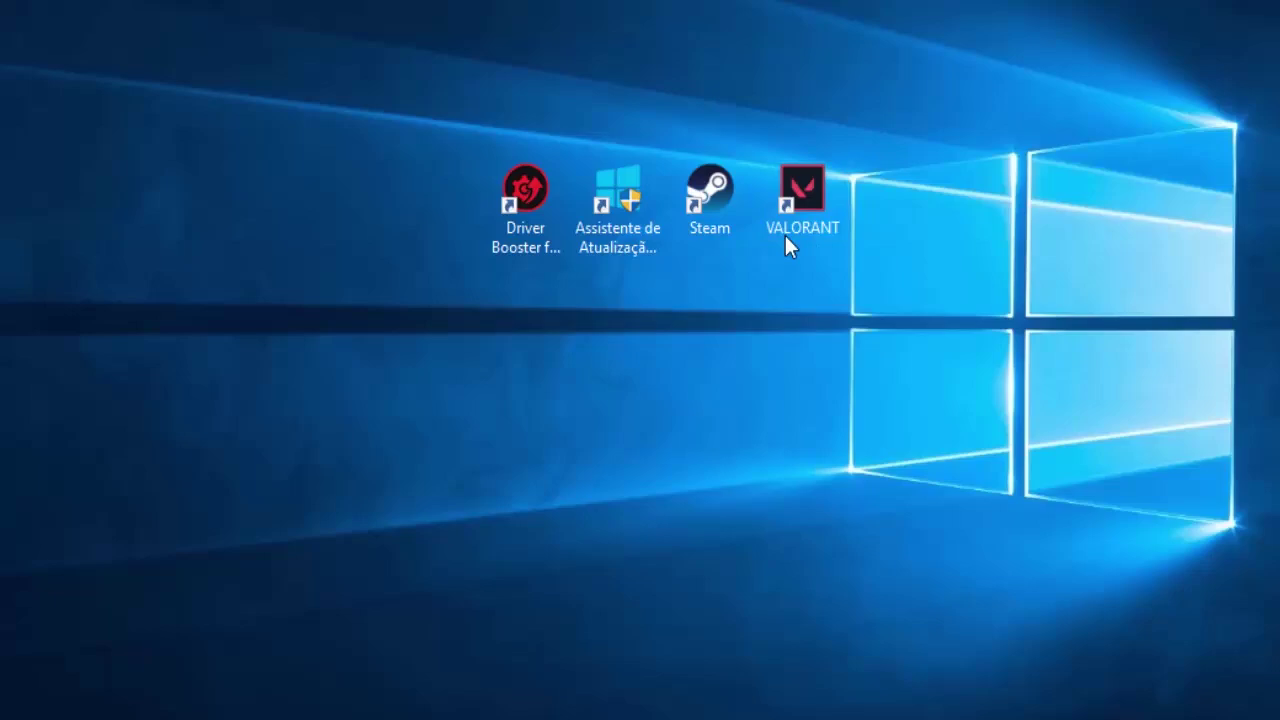
- In the VALORANT shortcut's properties, enable Windows 8 compatibility mode and running as administrator, and apply the changes
click(805, 230)
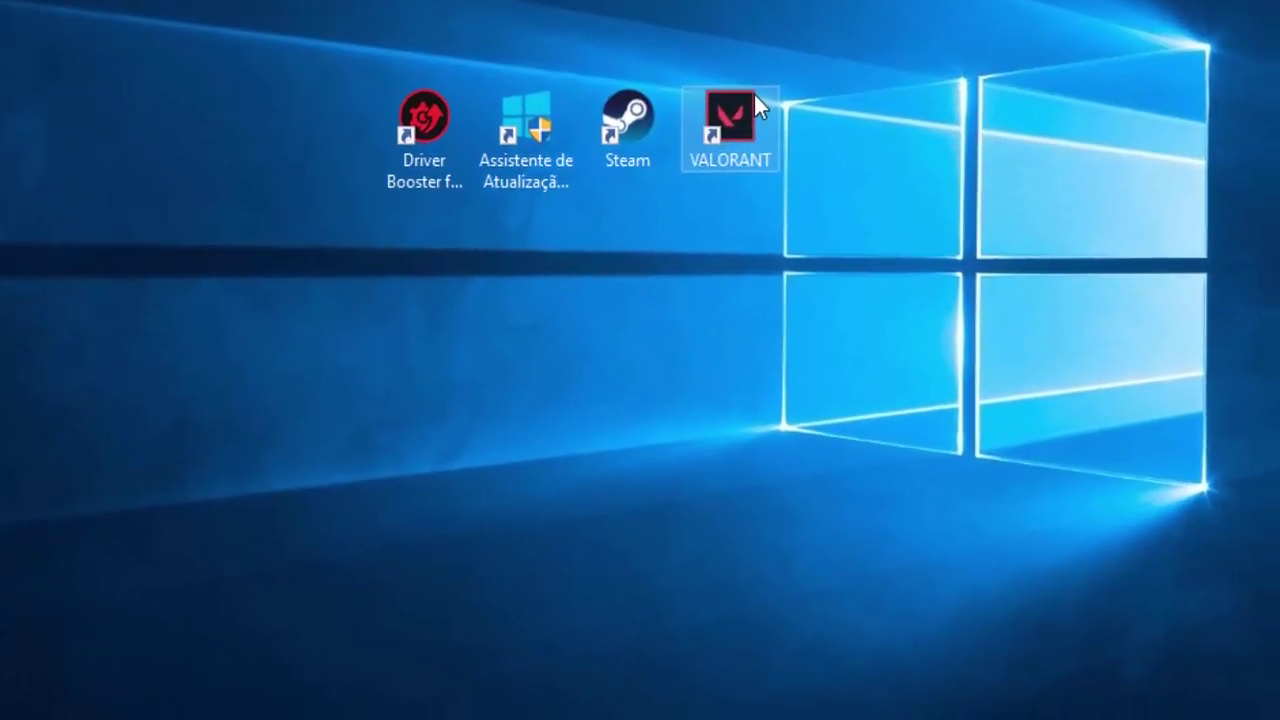
right_click(812, 178)
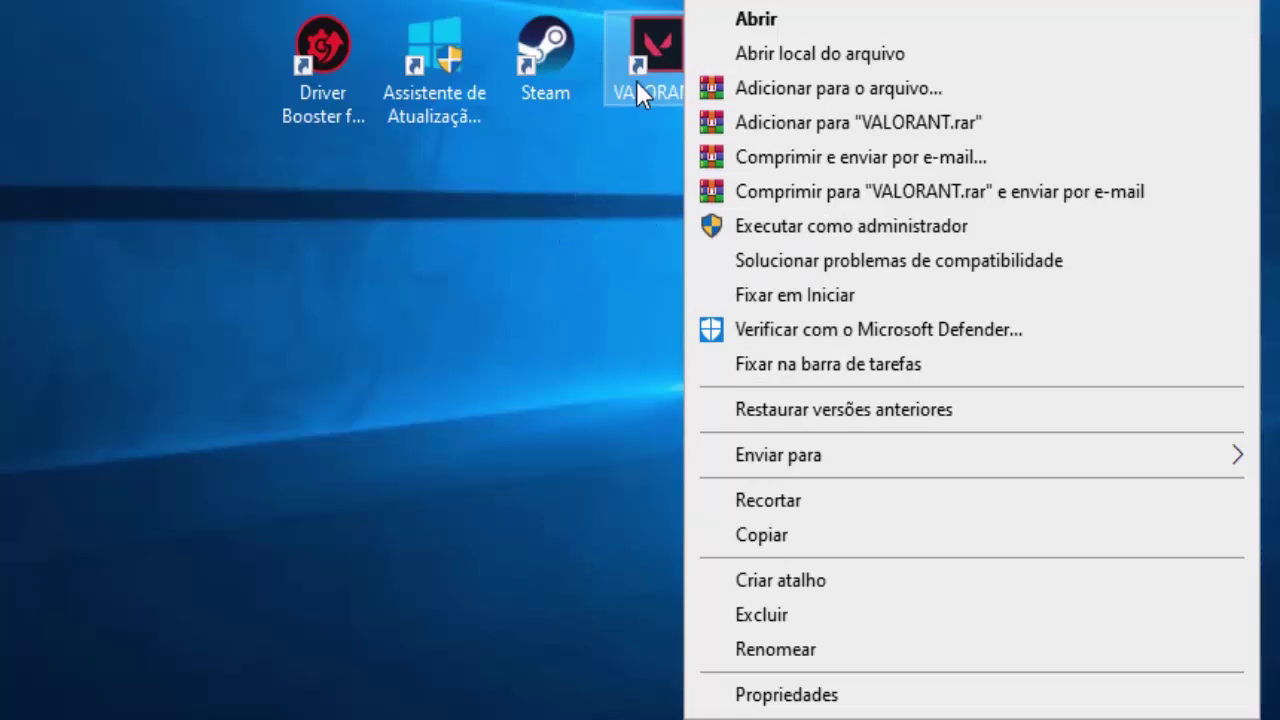
click(749, 700)
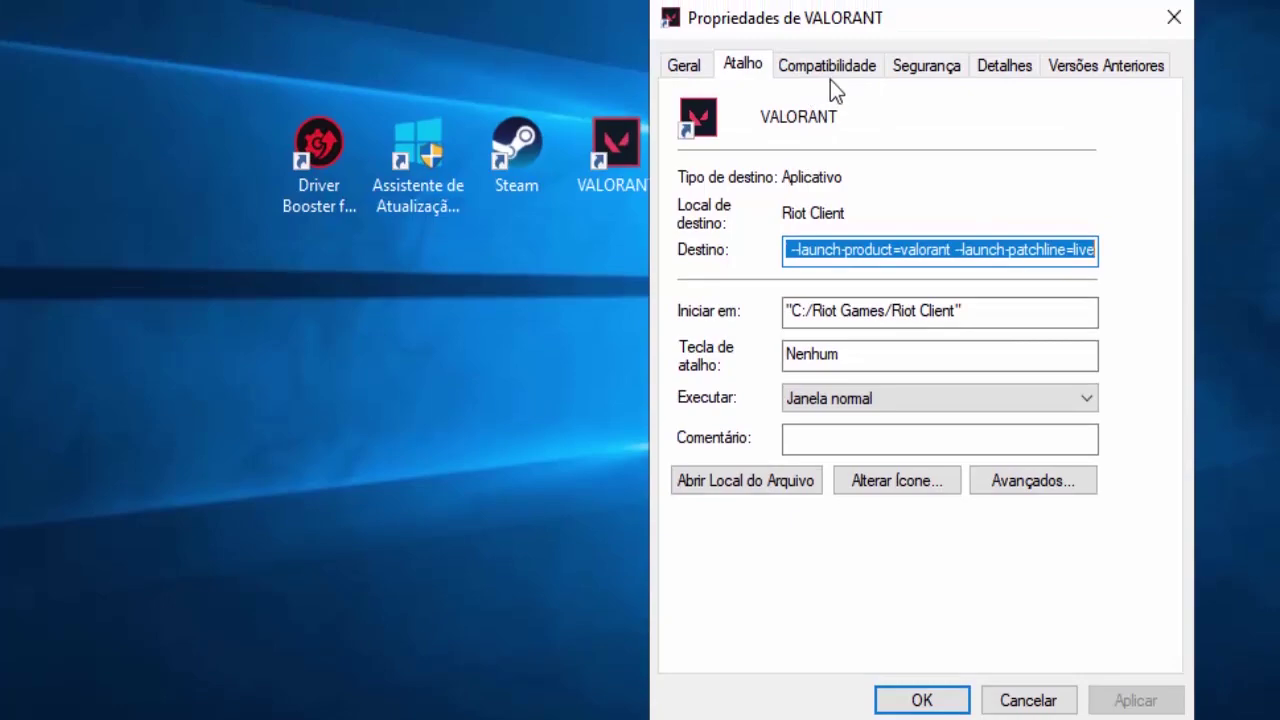
click(823, 71)
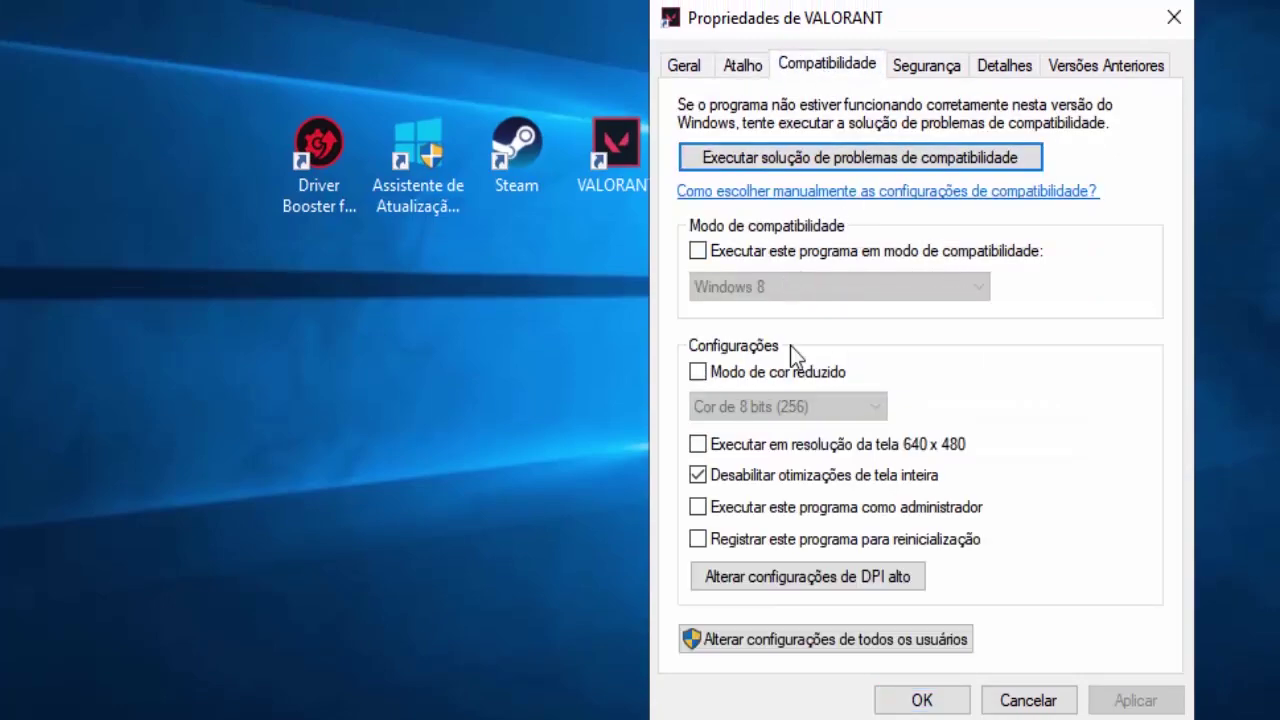
click(696, 250)
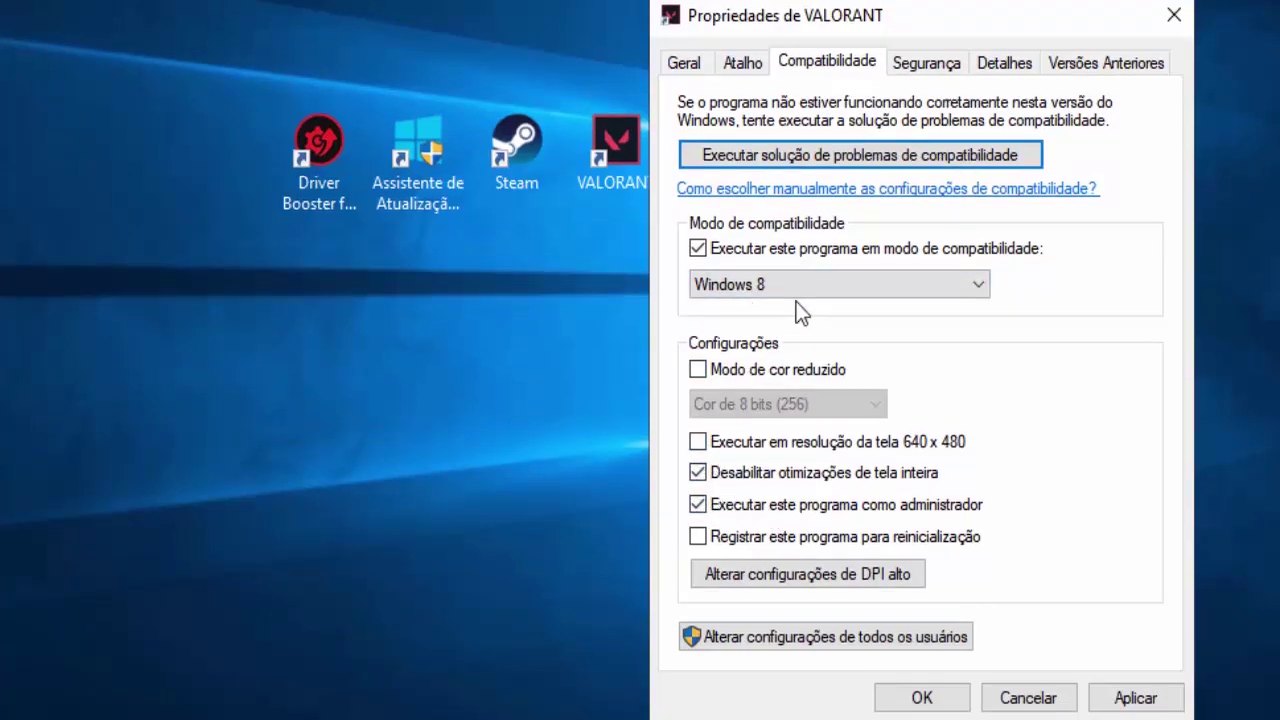
click(1136, 697)
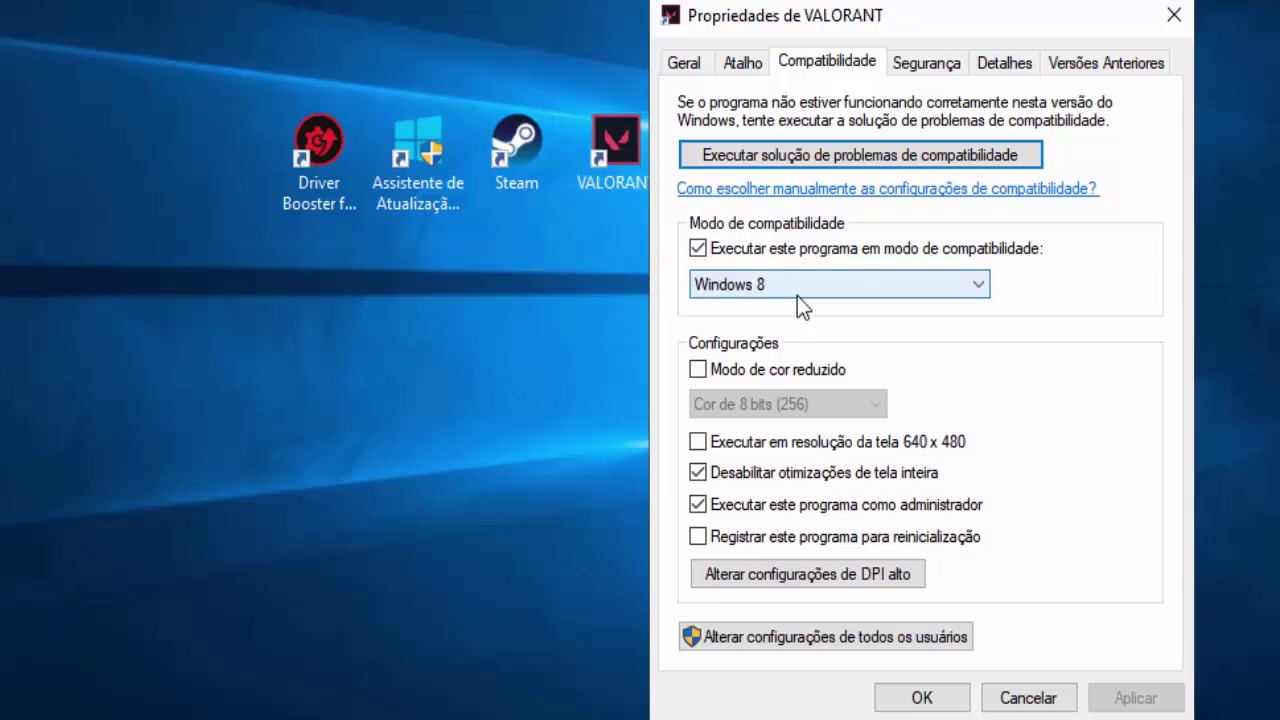
- Set the VALORANT shortcut's compatibility mode to Windows 7 and apply it
click(878, 288)
click(718, 440)
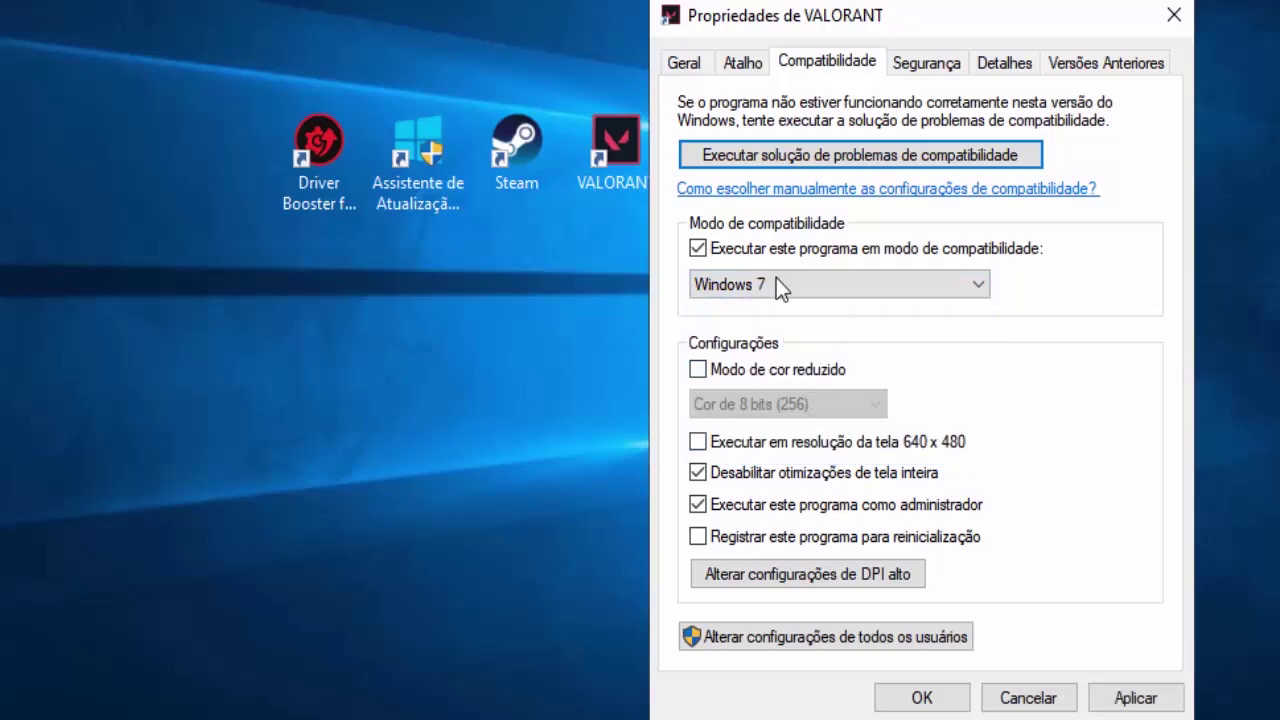
click(1134, 697)
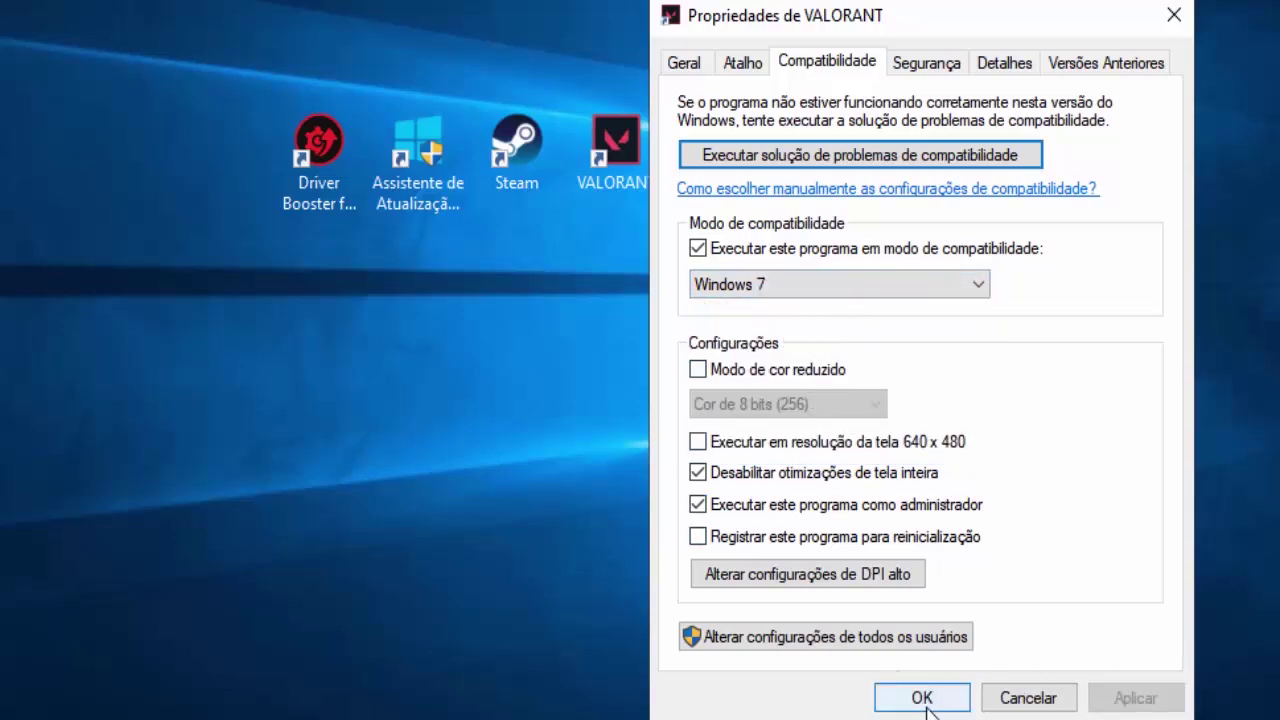
click(616, 188)
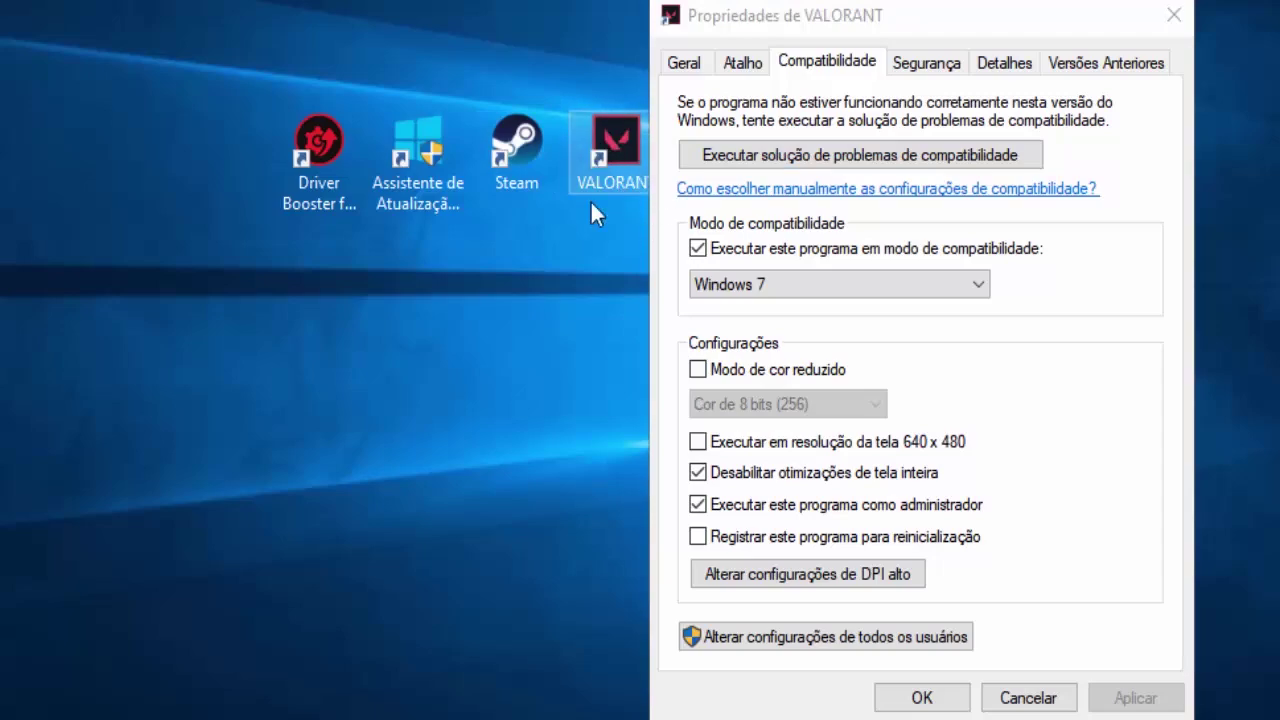
- Set the VALORANT shortcut's compatibility mode to Windows Vista, apply it, and review the other available Windows versions
click(776, 289)
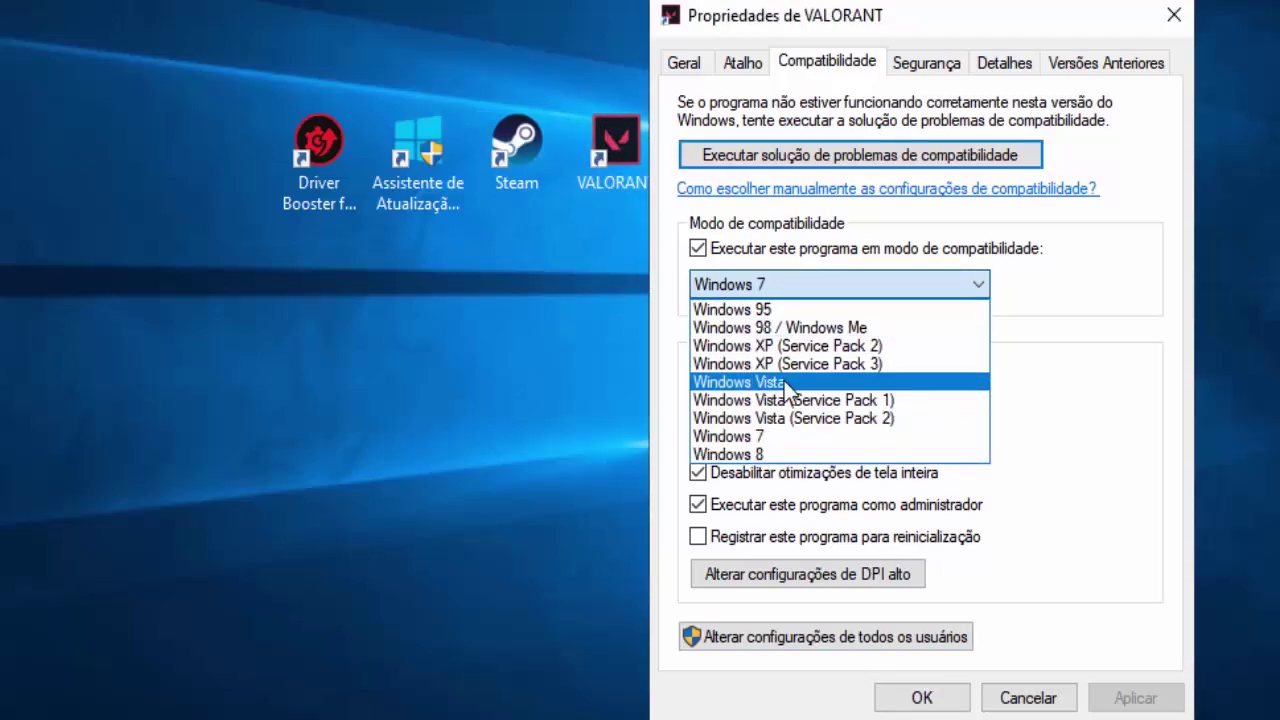
click(788, 382)
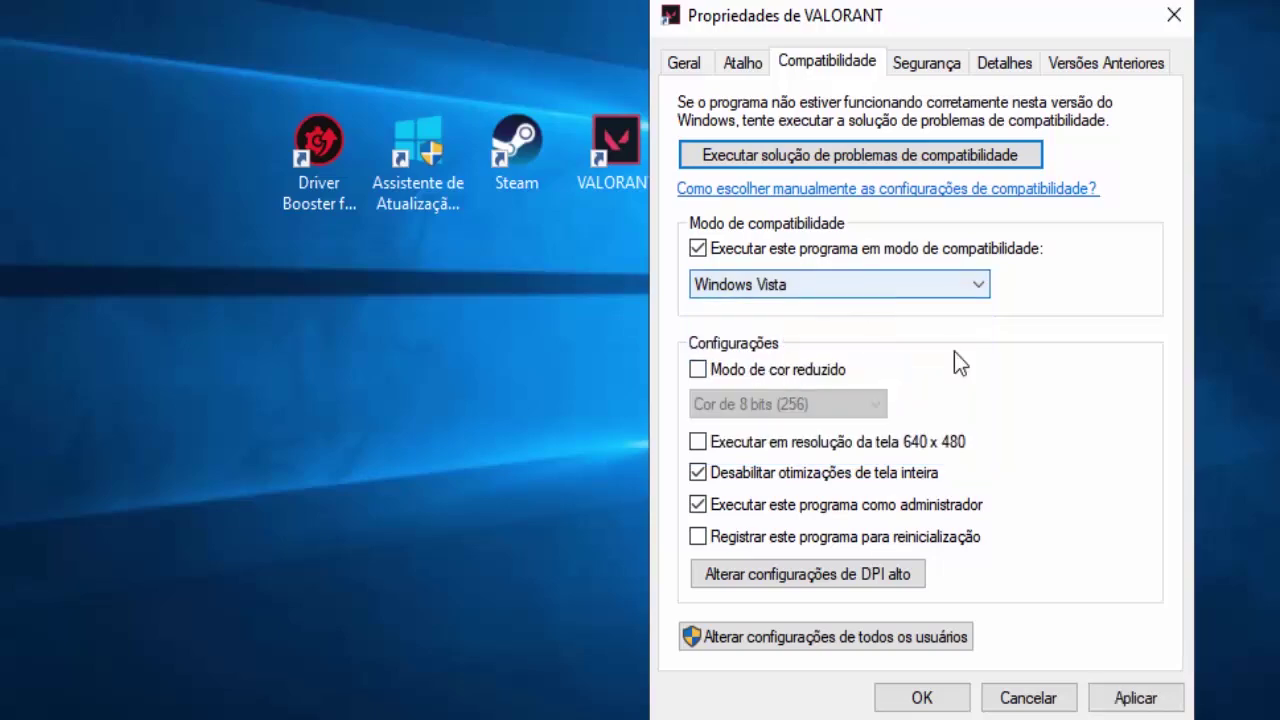
click(1136, 698)
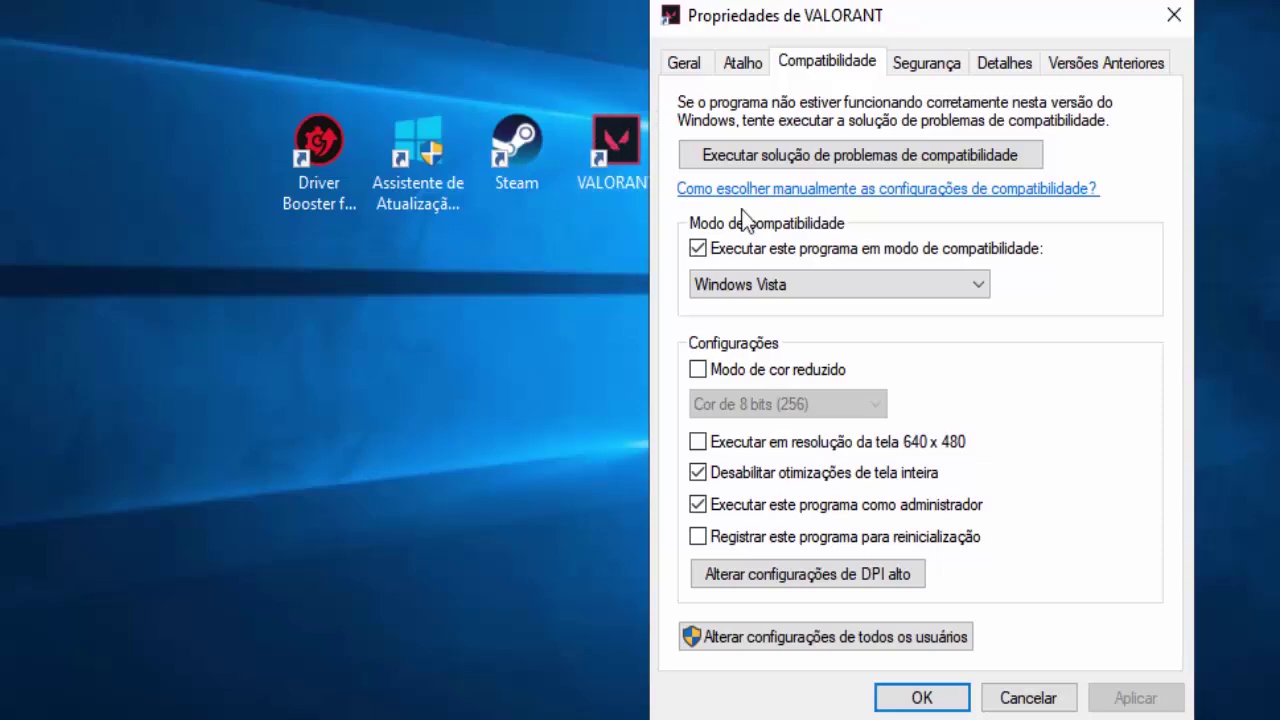
click(764, 287)
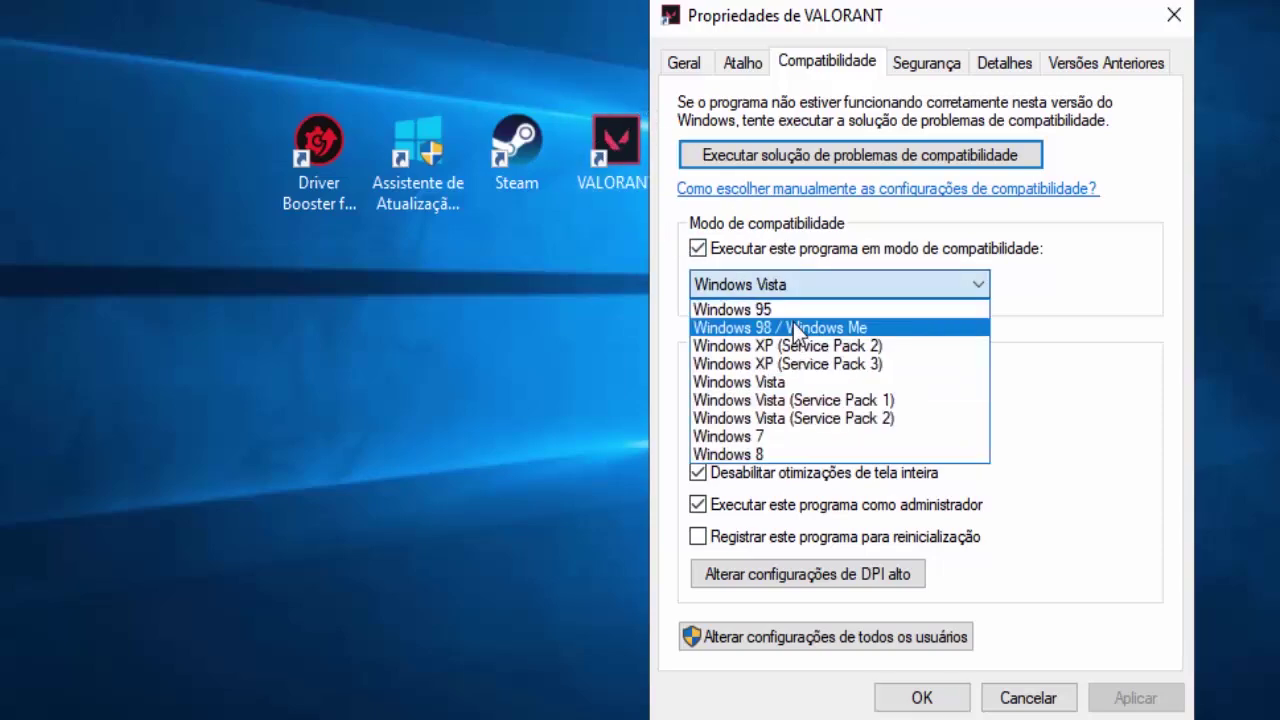
click(794, 283)
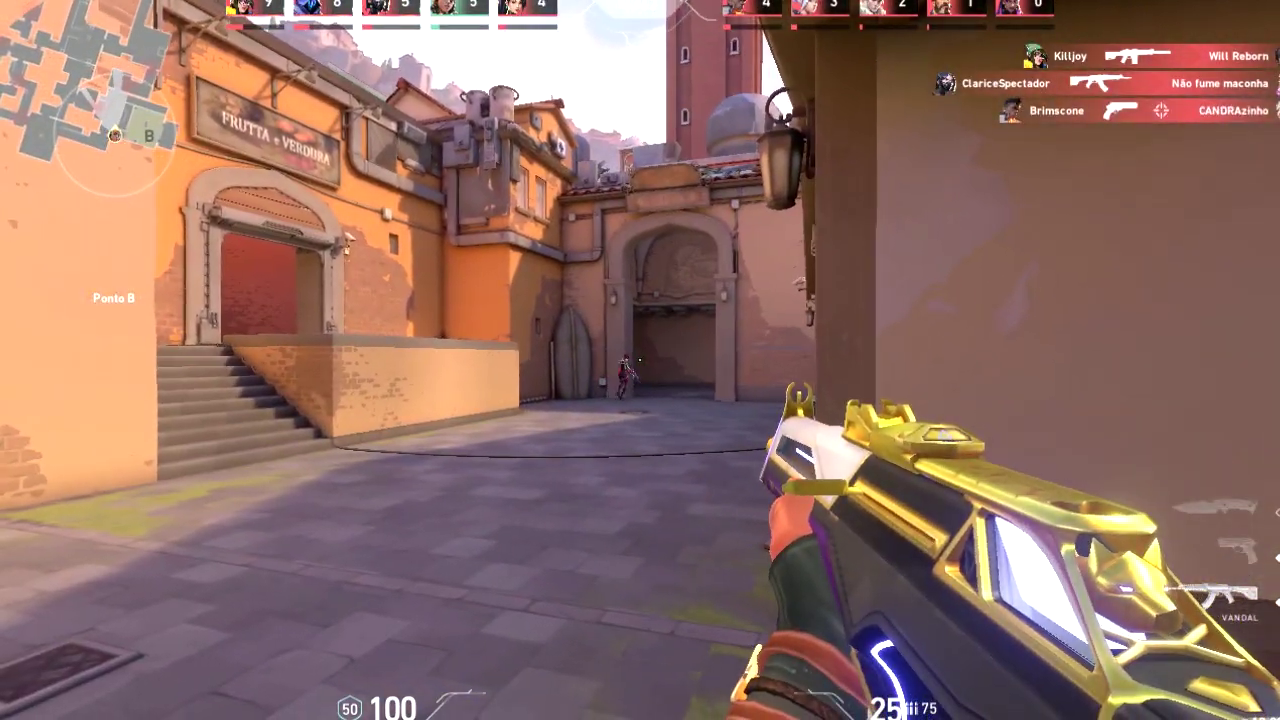
click(640, 360)
key(w)
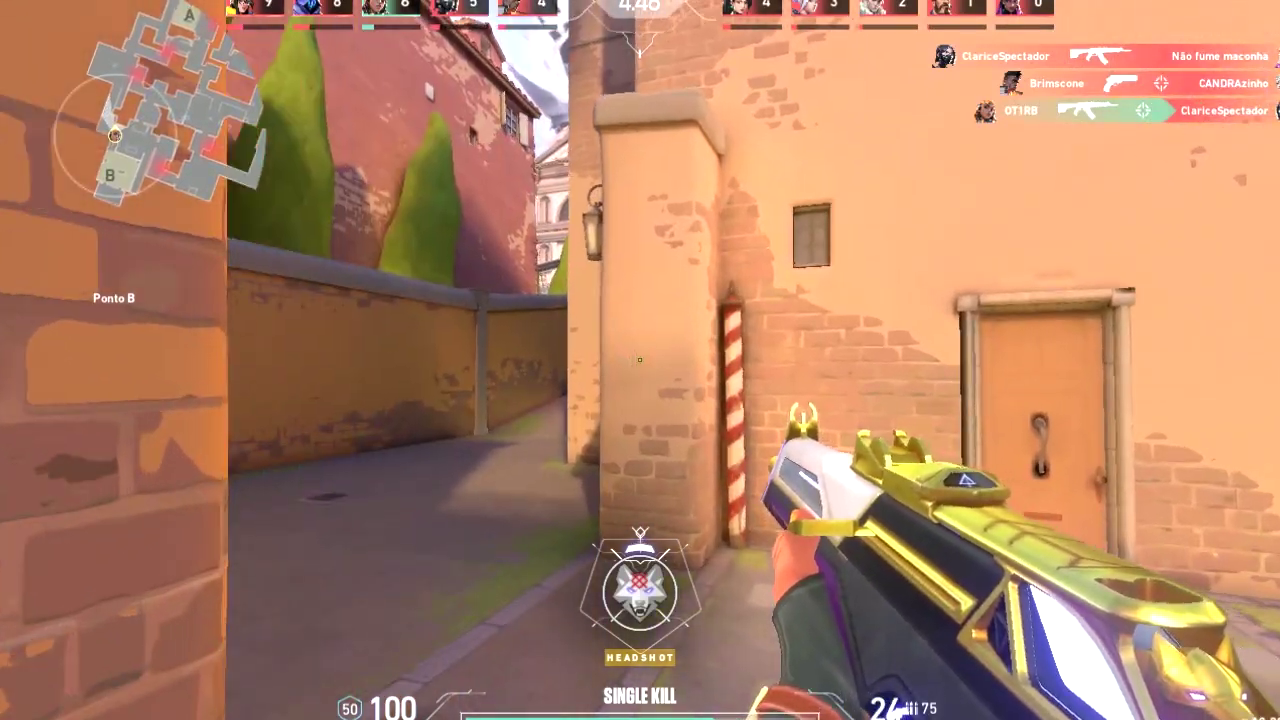
key(w)
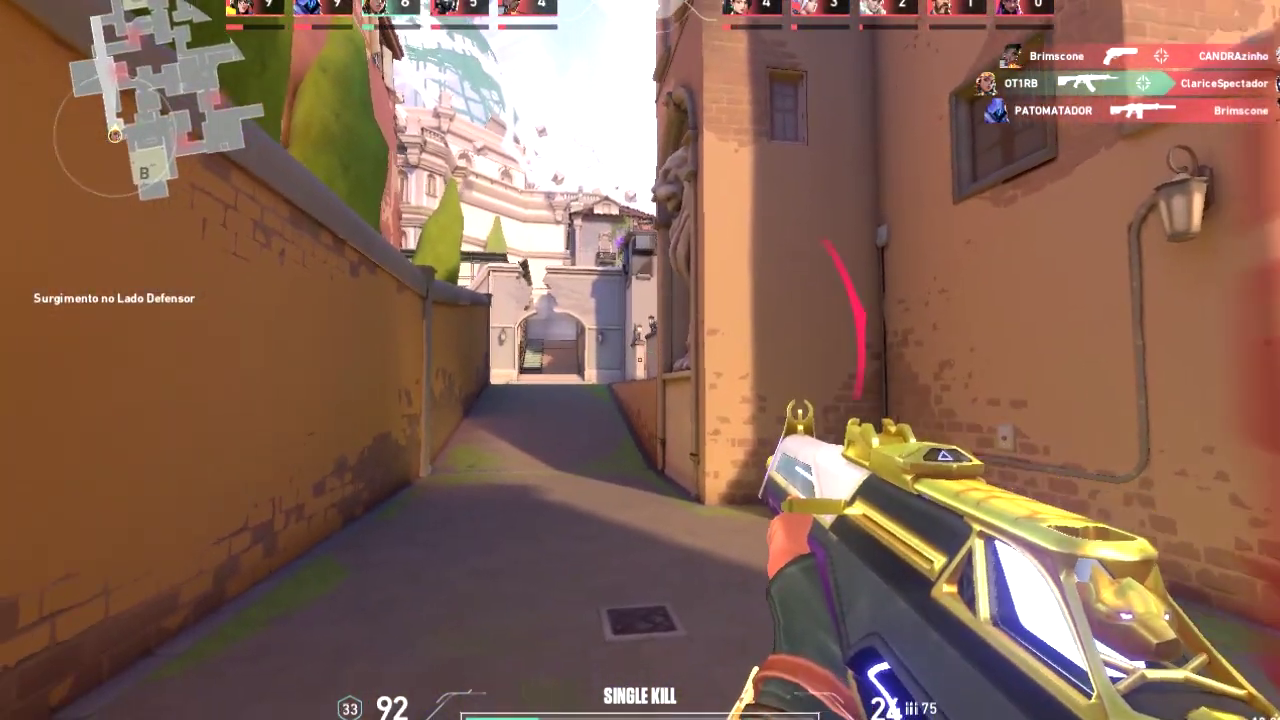
key(Tab)
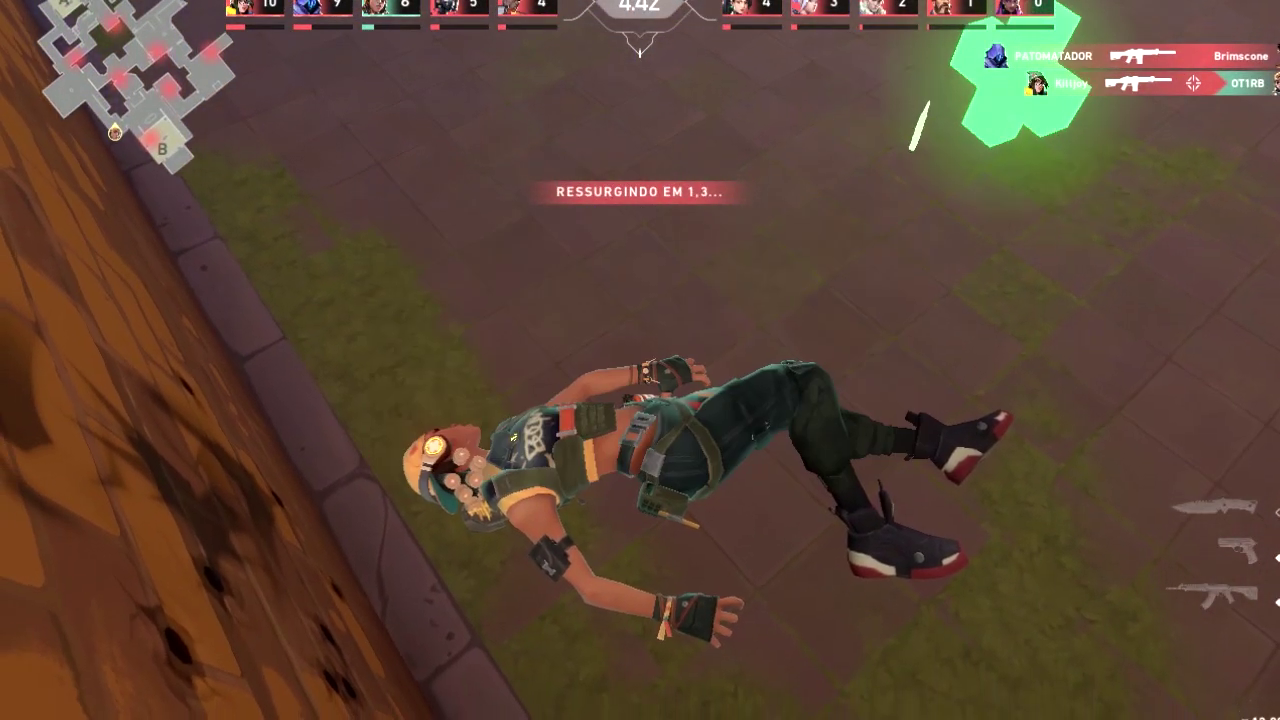
key(w)
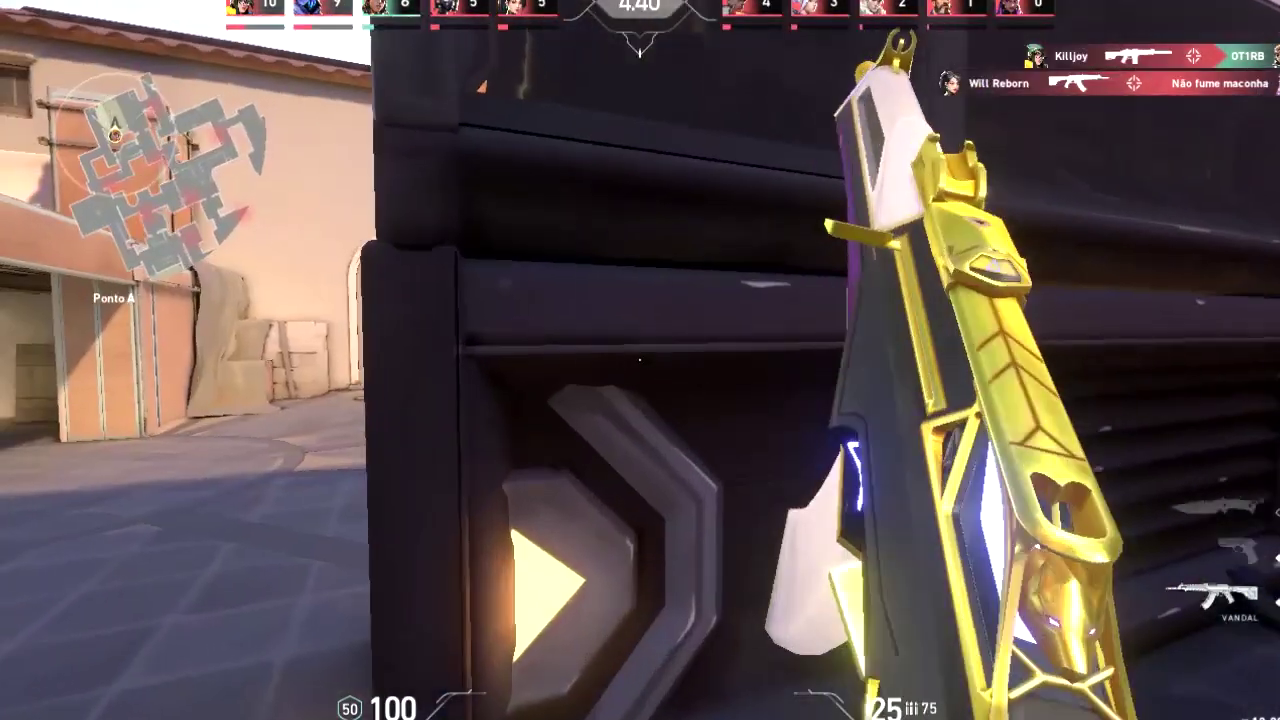
key(w)
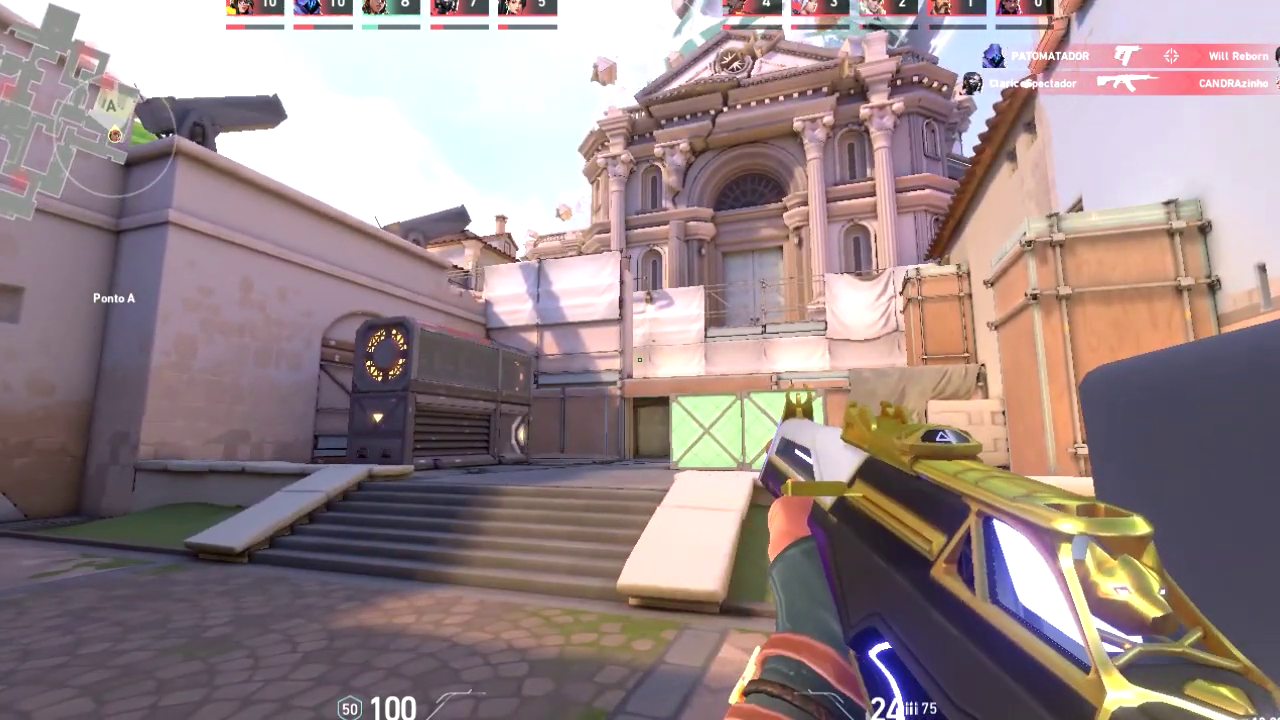
key(w)
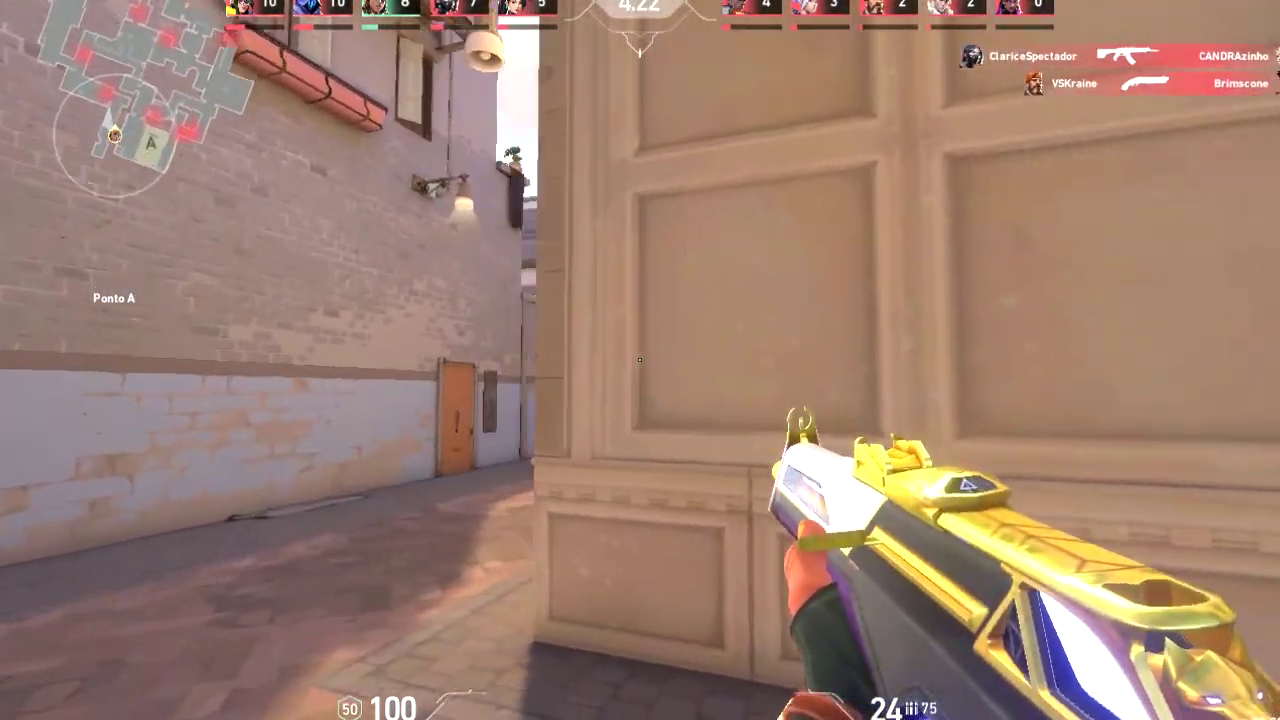
key(w)
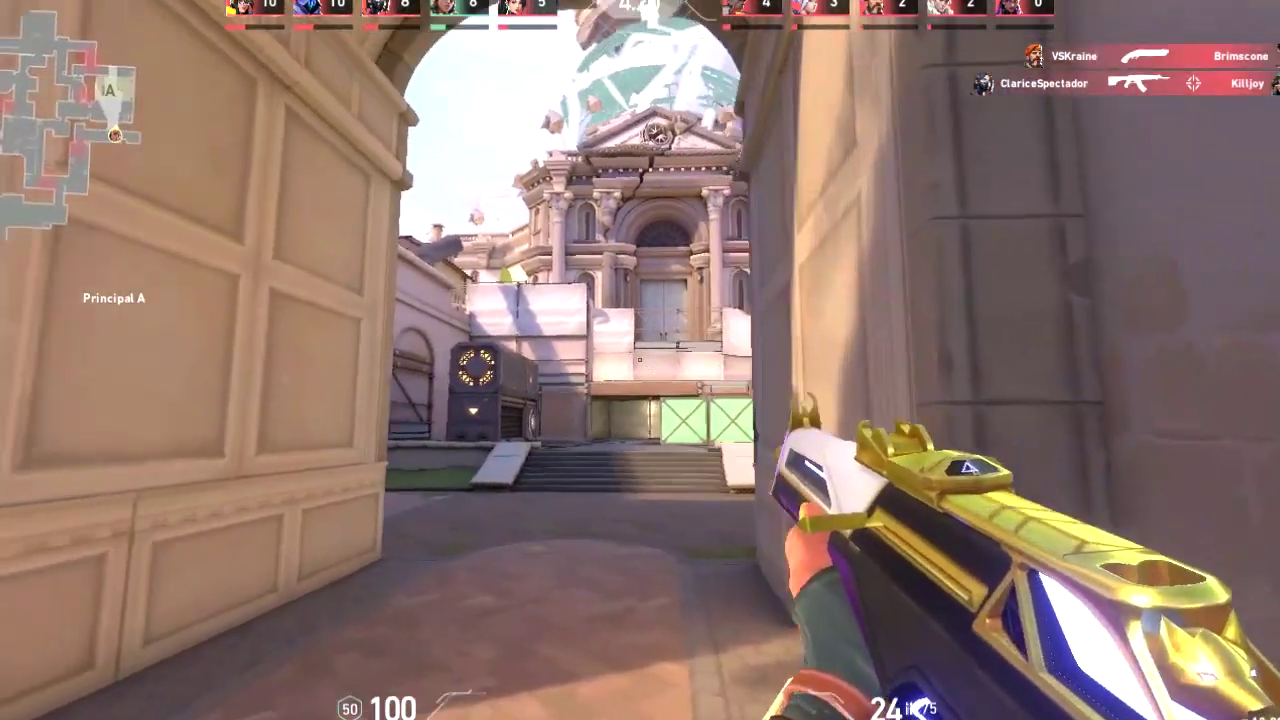
key(w)
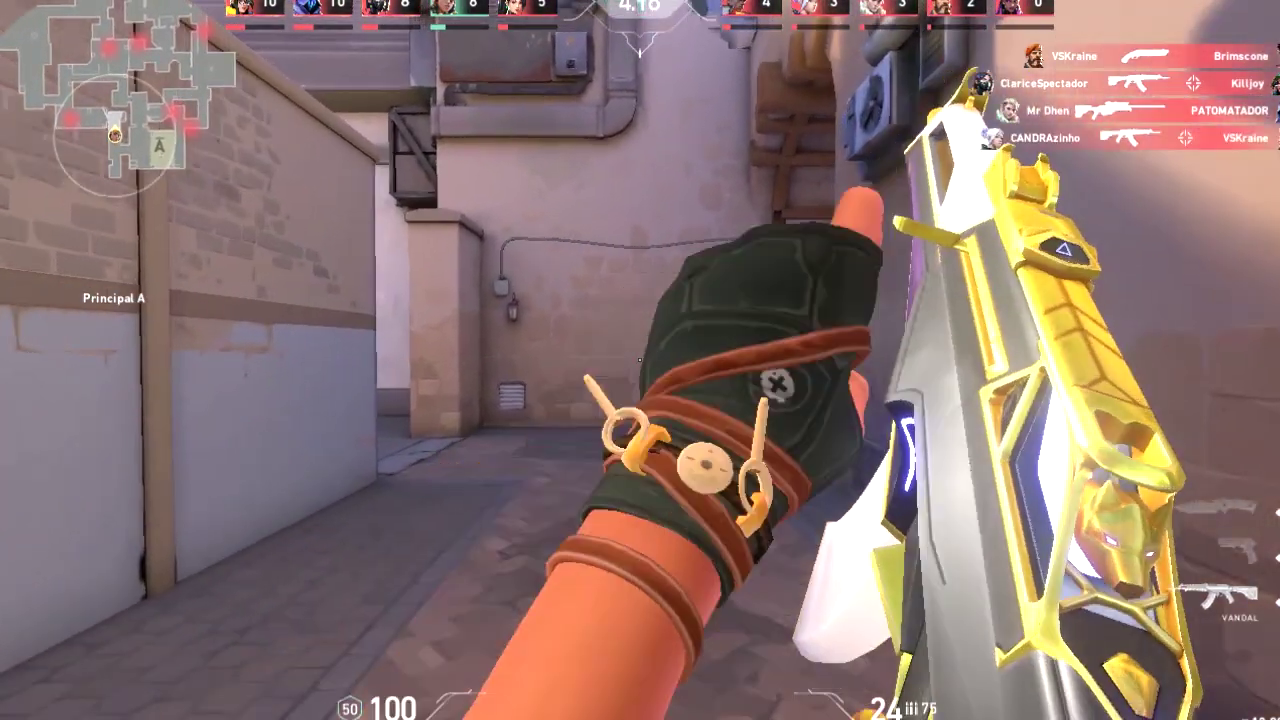
key(3)
key(1)
key(w)
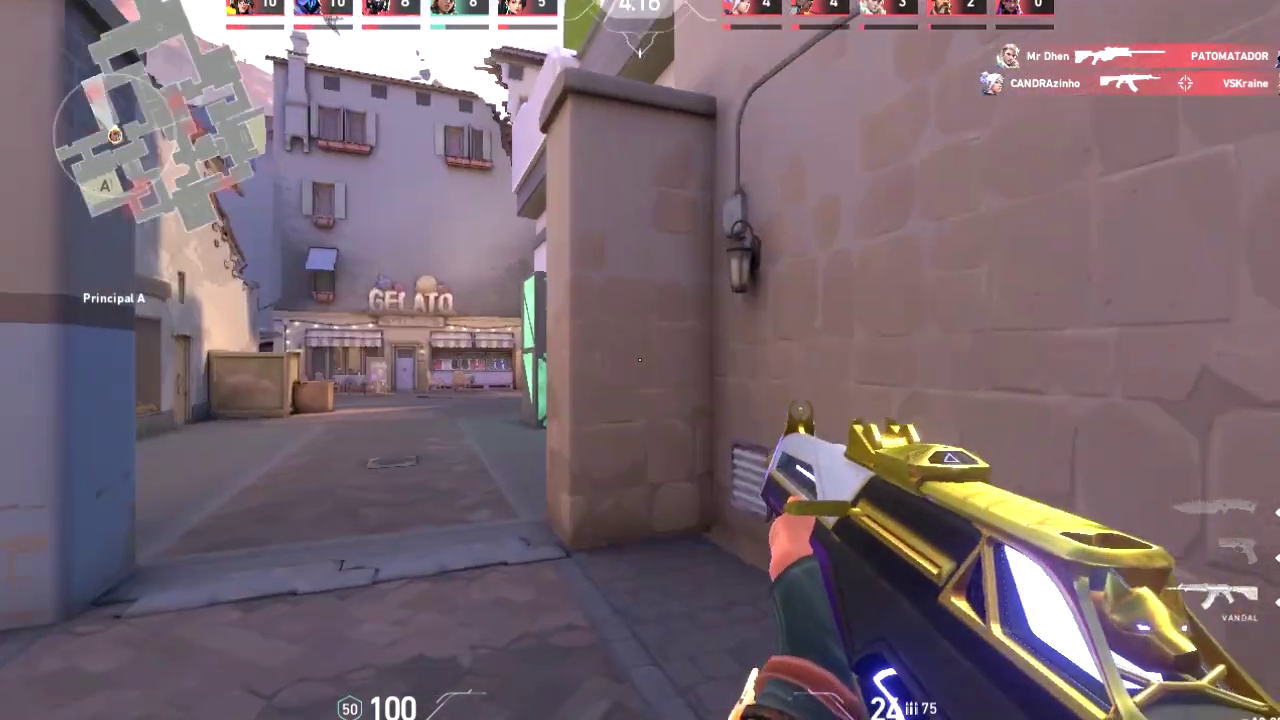
key(3)
key(w)
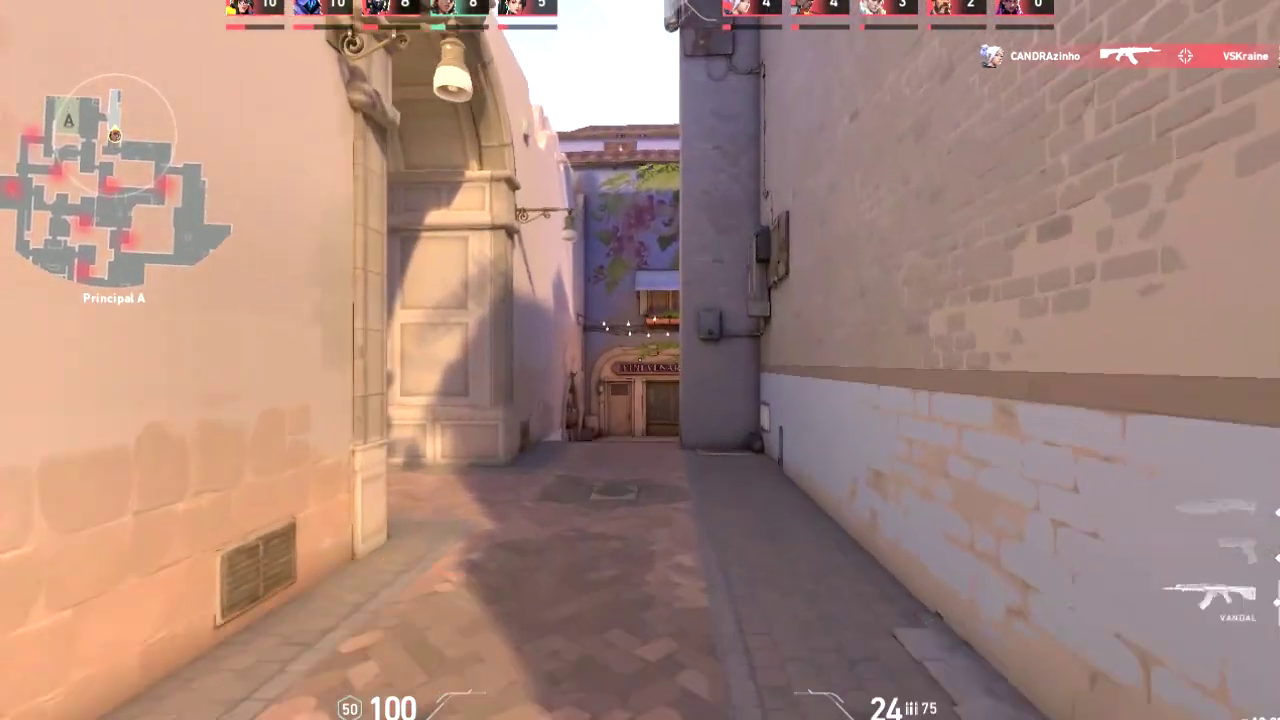
key(1)
key(Tab)
key(w)
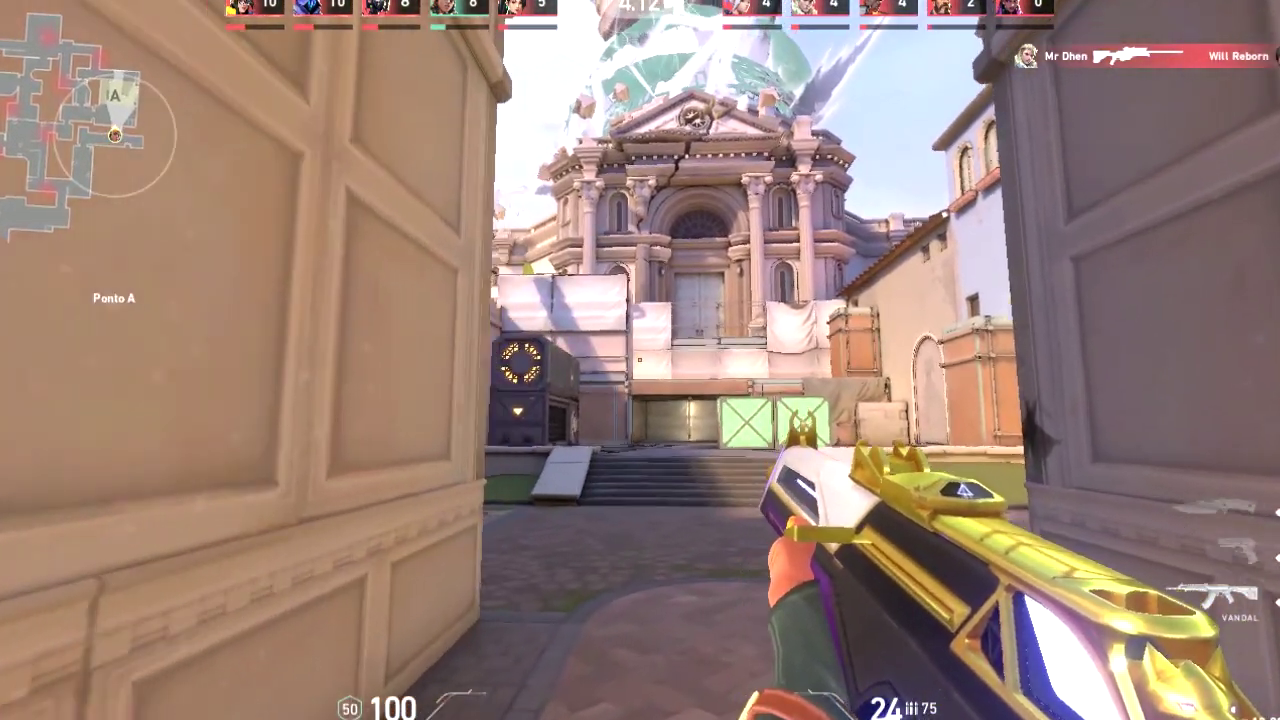
key(w)
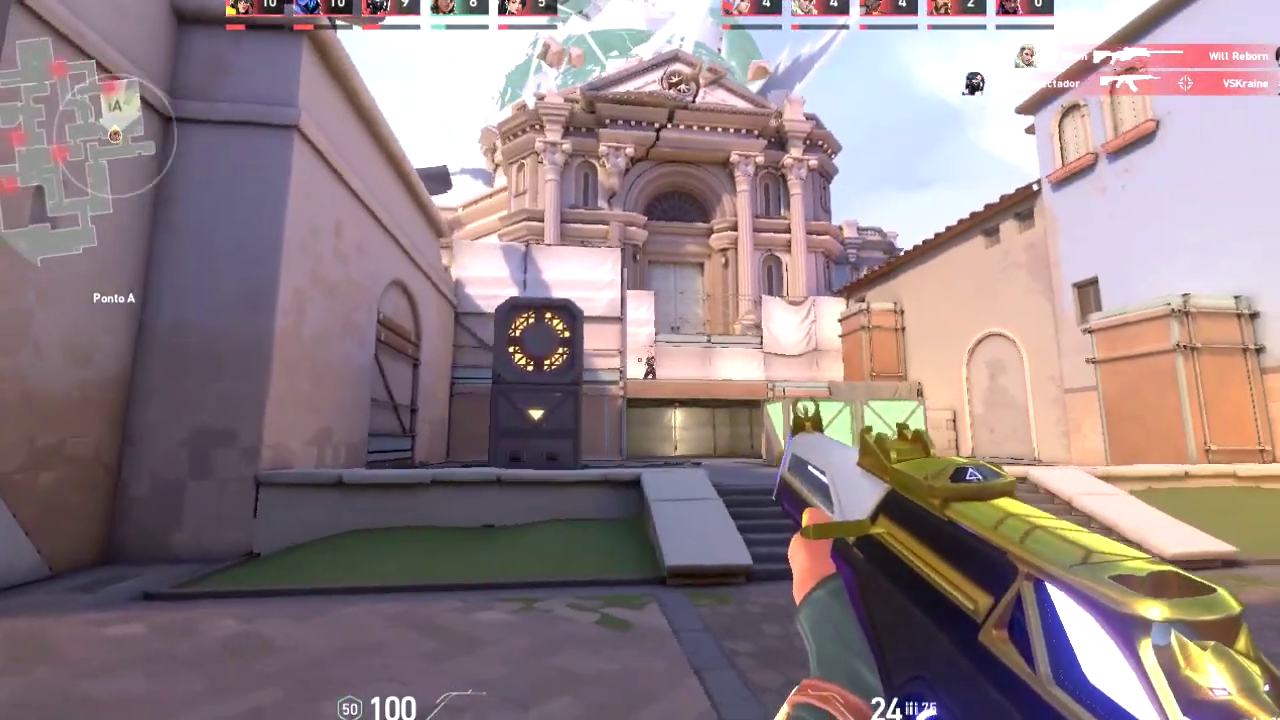
key(b)
key(b)
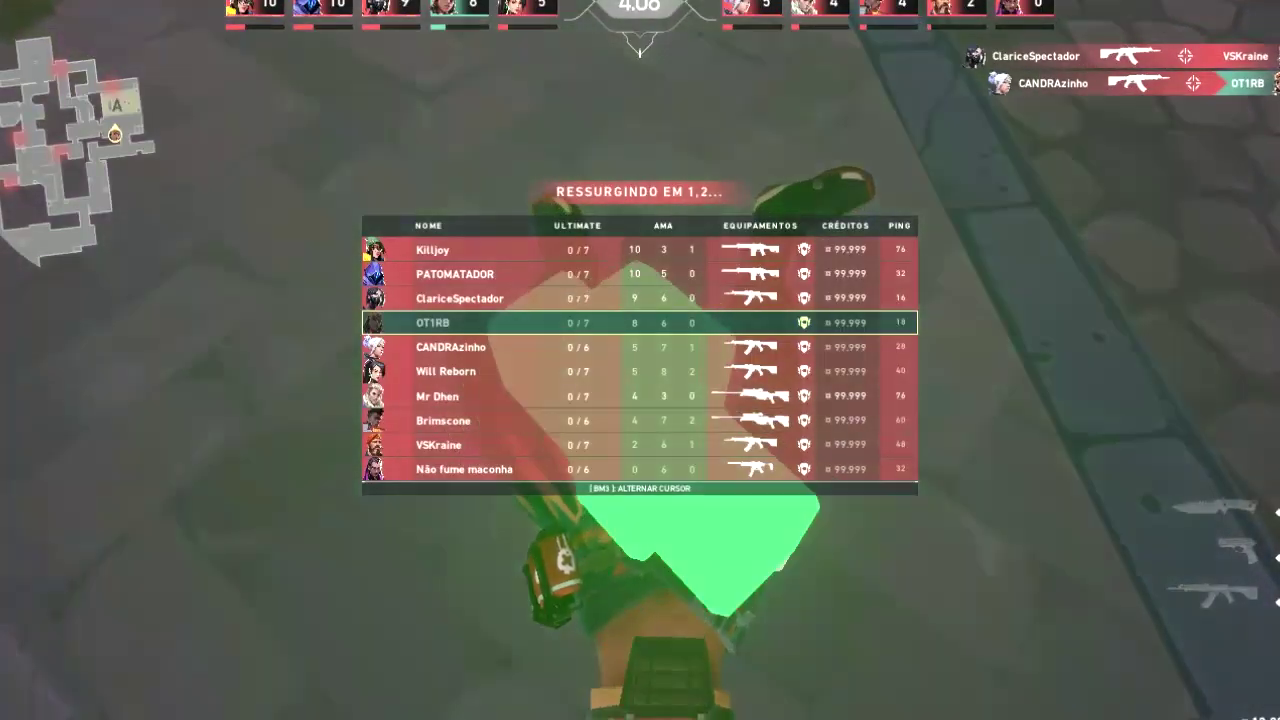
key(w)
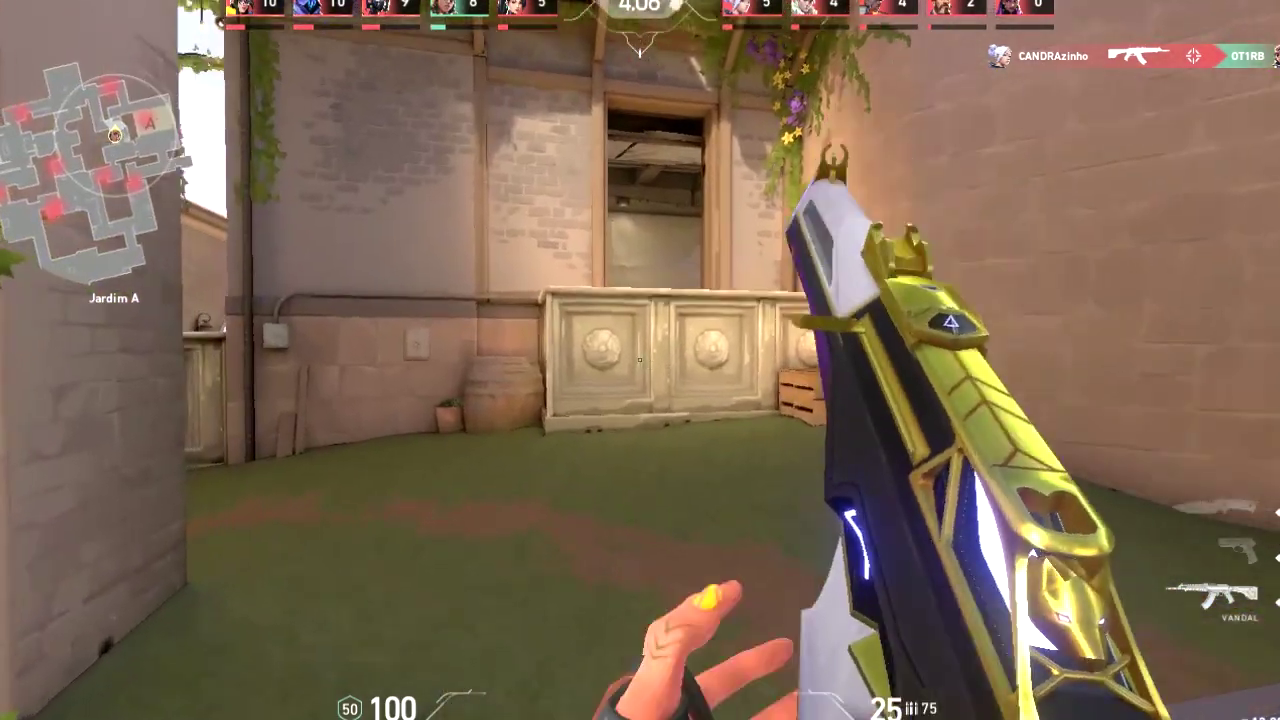
key(s)
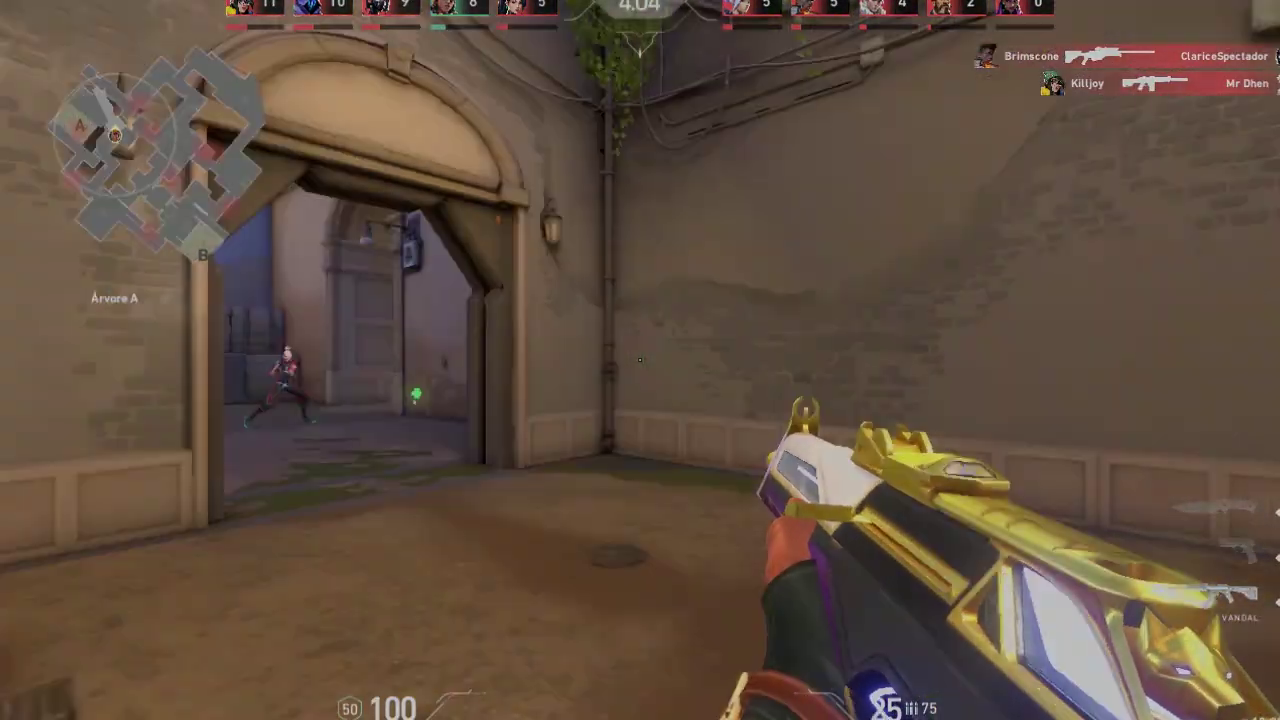